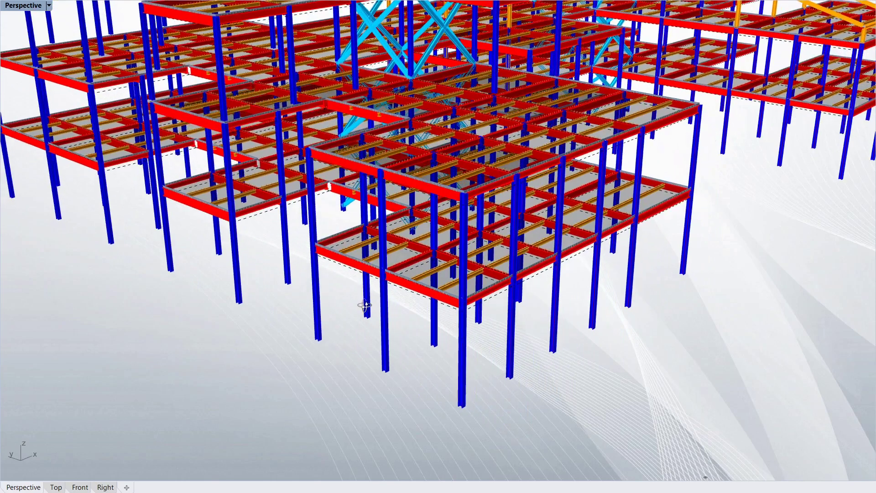
# - Zoom in and orbit toward the two-bay floor model with its 2500 and 4000 dimensions
pyautogui.scroll(3, 475, 231)
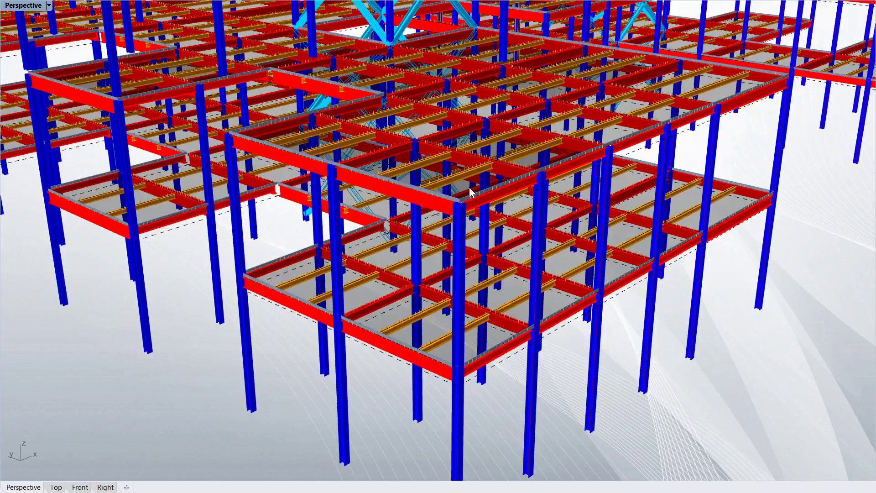
pyautogui.scroll(3, 491, 183)
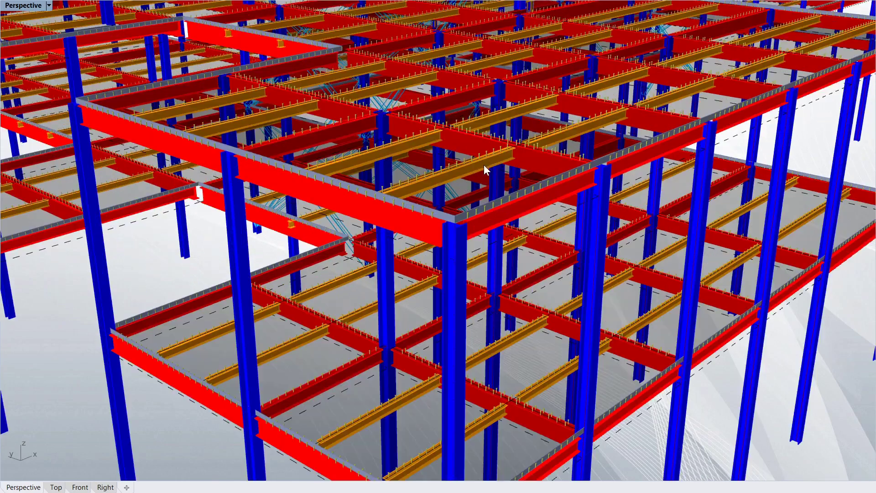
pyautogui.scroll(2, 484, 168)
pyautogui.moveTo(483, 193); pyautogui.dragTo(527, 202, button='right')
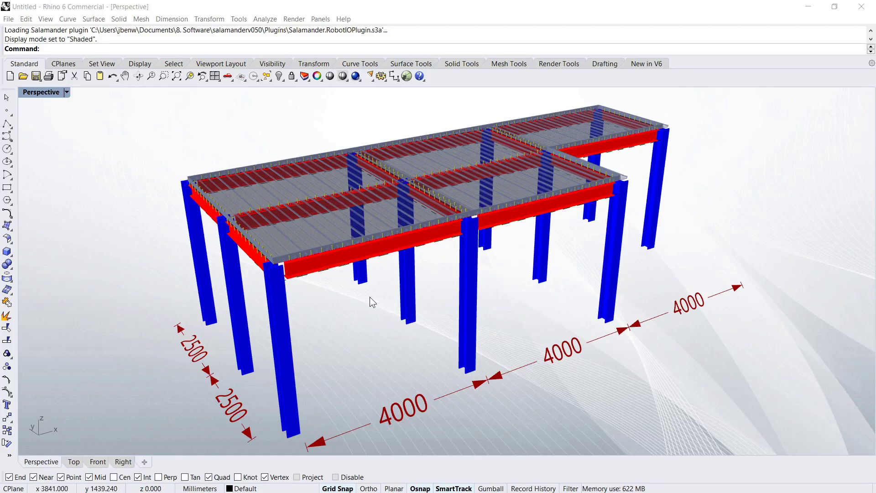
# - Orbit and zoom onto the slab edge to see the yellow shear studs on the red edge beam
pyautogui.moveTo(366, 308); pyautogui.dragTo(387, 221, button='right')
pyautogui.scroll(5, 386, 221)
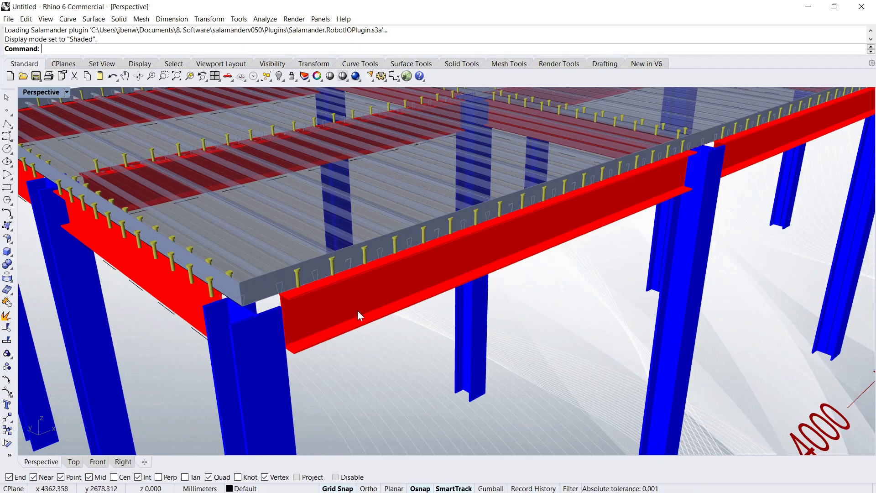
pyautogui.moveTo(324, 305); pyautogui.dragTo(305, 297, button='right')
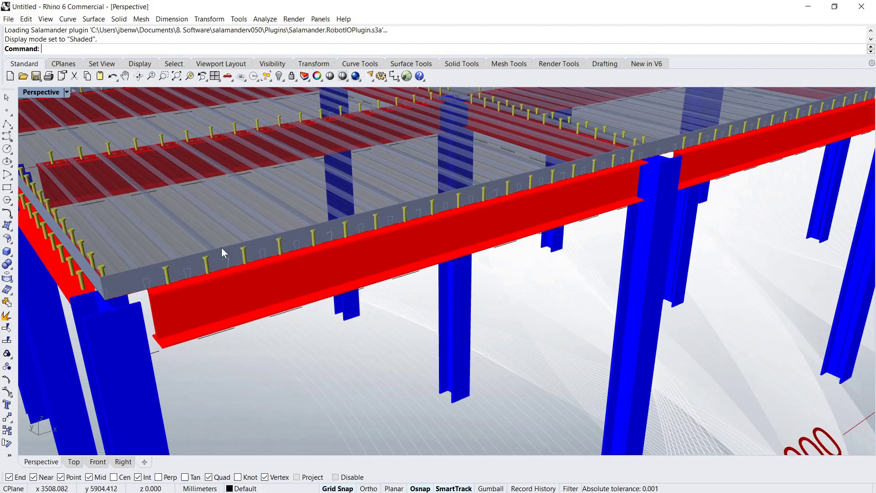
pyautogui.scroll(3, 222, 250)
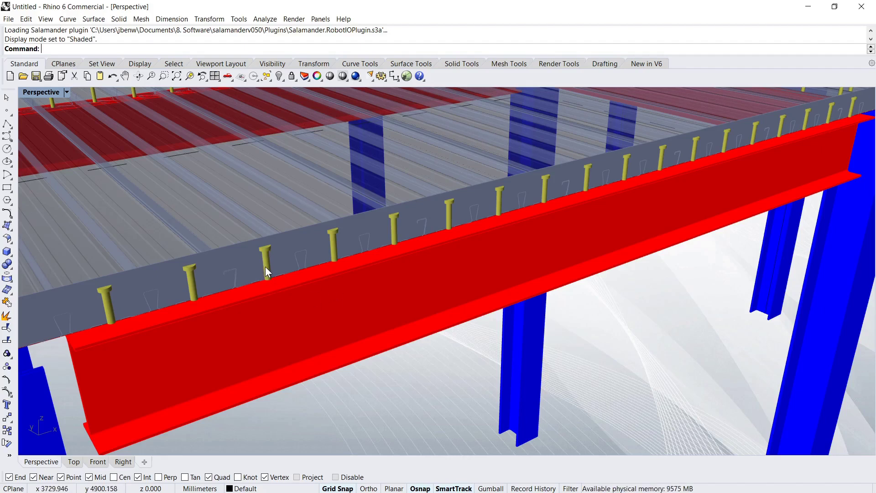
# - Orbit up and zoom to look down over the deck and its stud-lined beams
pyautogui.moveTo(274, 286); pyautogui.dragTo(284, 344, button='right')
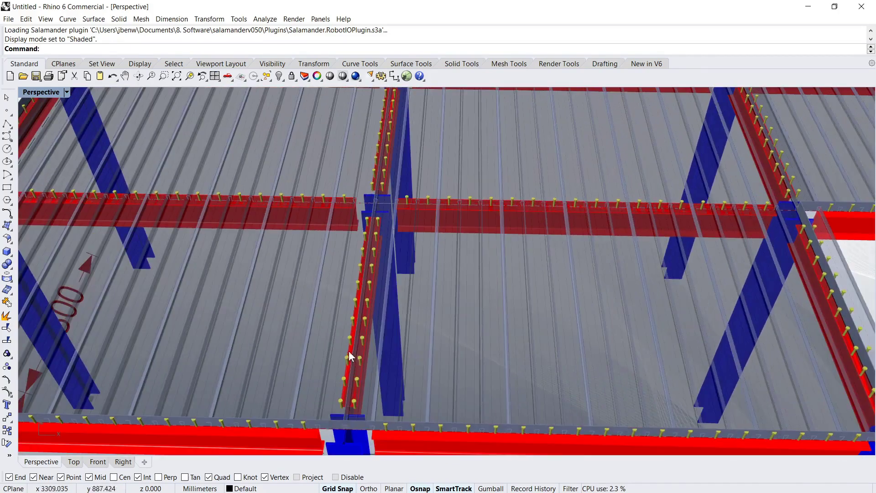
pyautogui.scroll(5, 354, 329)
pyautogui.scroll(-8, 408, 330)
pyautogui.scroll(5, 347, 301)
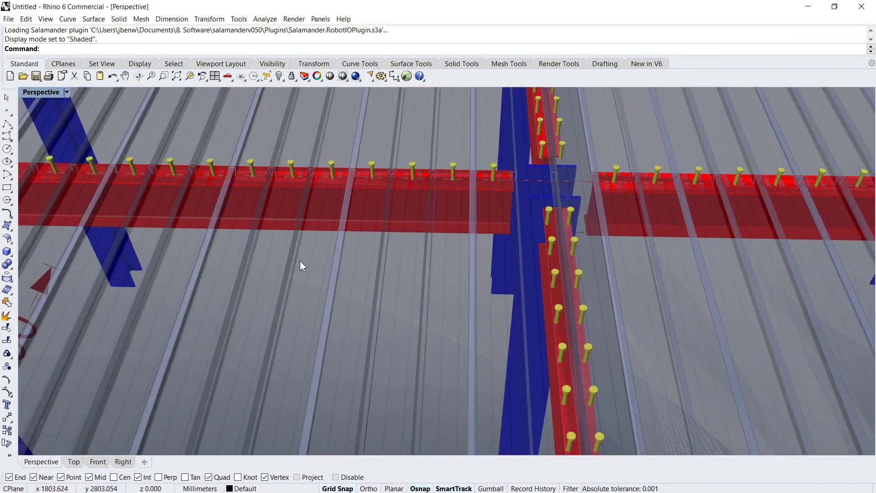
pyautogui.scroll(-3, 319, 267)
pyautogui.scroll(5, 481, 335)
pyautogui.scroll(-8, 420, 294)
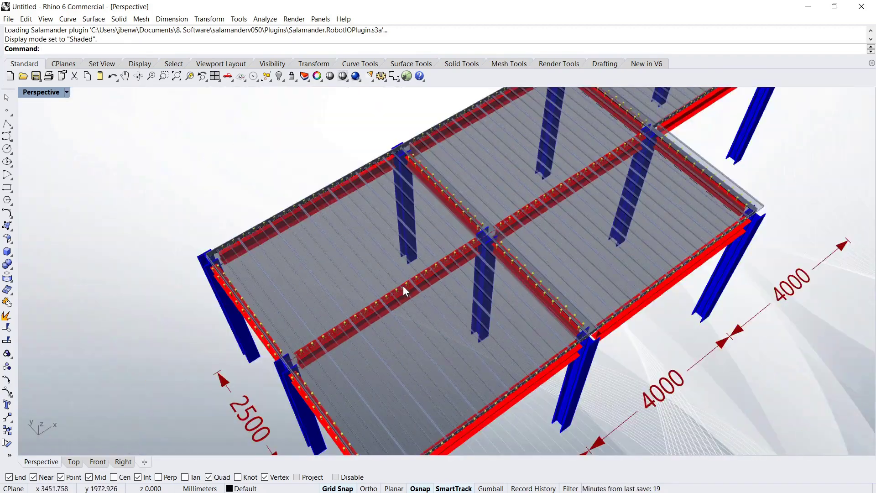
pyautogui.scroll(3, 411, 294)
pyautogui.scroll(-5, 632, 297)
# - Orbit around the 2500 edge and deck beams to an oblique overview of the frame
pyautogui.moveTo(622, 269); pyautogui.dragTo(495, 287, button='right')
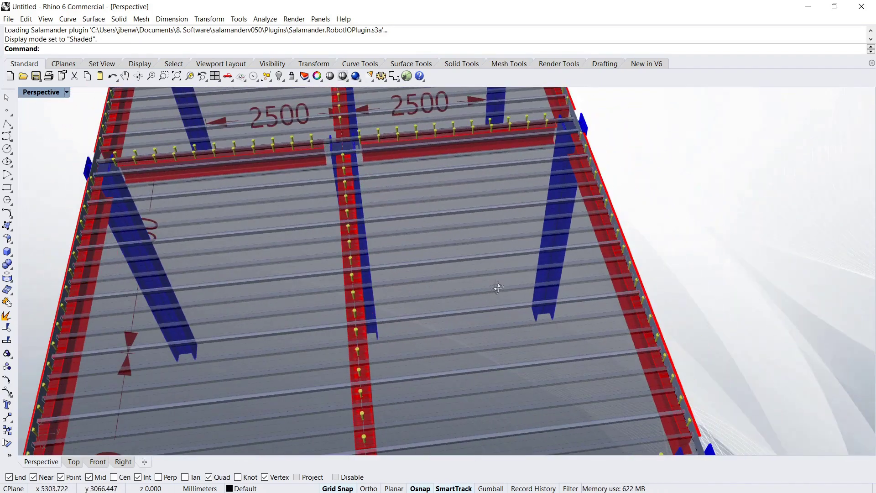
pyautogui.scroll(3, 386, 346)
pyautogui.scroll(-3, 386, 350)
pyautogui.moveTo(444, 335); pyautogui.dragTo(518, 352, button='right')
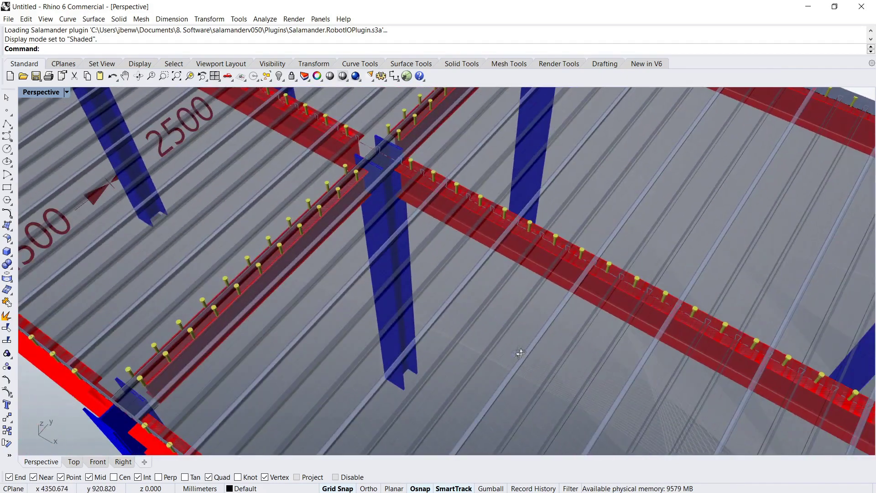
pyautogui.scroll(-2, 365, 259)
pyautogui.scroll(3, 363, 219)
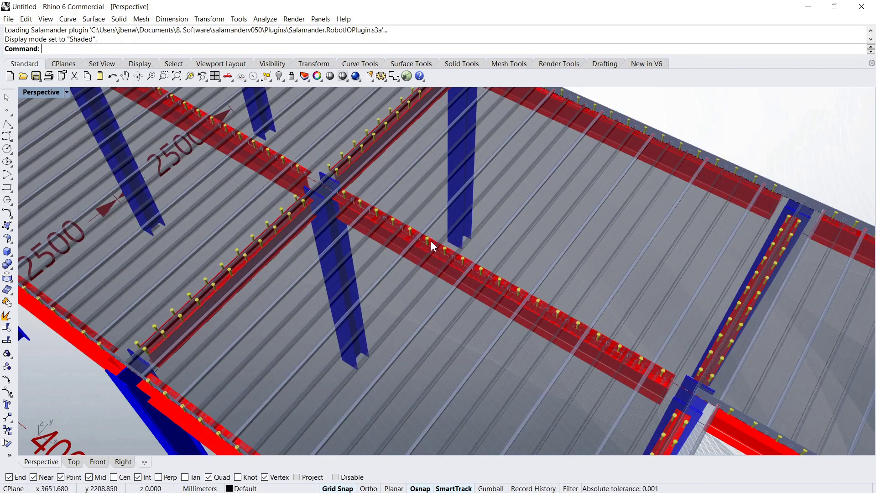
pyautogui.moveTo(512, 327); pyautogui.dragTo(548, 332, button='right')
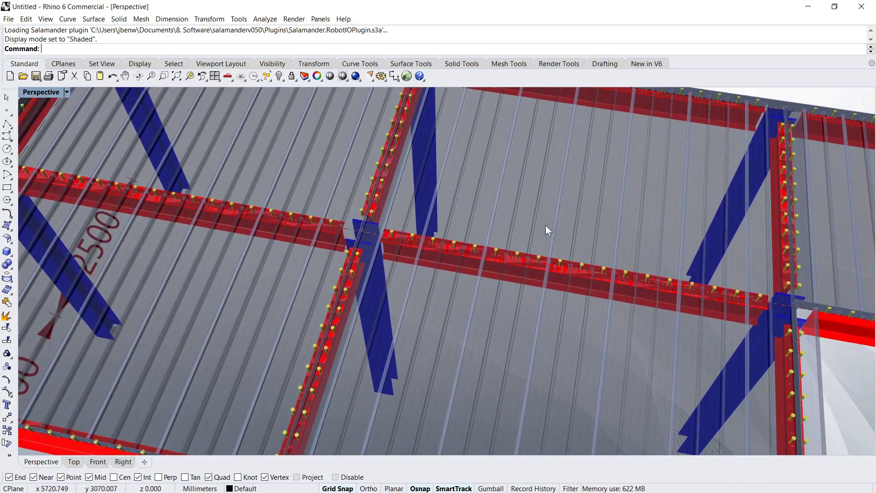
pyautogui.moveTo(492, 301); pyautogui.dragTo(480, 278, button='right')
pyautogui.scroll(3, 527, 308)
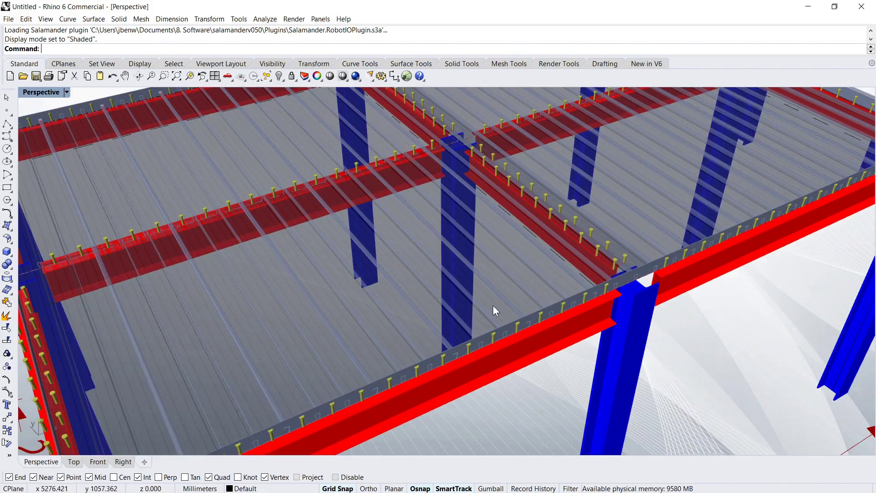
pyautogui.scroll(-5, 493, 306)
pyautogui.moveTo(445, 321); pyautogui.dragTo(393, 182, button='right')
pyautogui.scroll(5, 395, 328)
pyautogui.scroll(-6, 393, 306)
# - Orbit beneath the steel decking, then swing to a level side view of the studded edge beam
pyautogui.scroll(-6, 409, 279)
pyautogui.scroll(6, 387, 118)
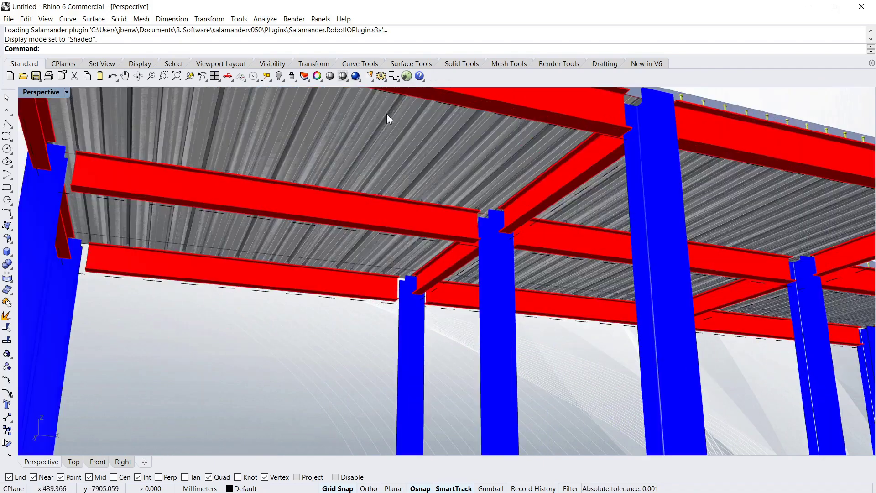
pyautogui.moveTo(387, 115); pyautogui.dragTo(409, 269, button='right')
pyautogui.scroll(3, 346, 214)
pyautogui.moveTo(206, 224); pyautogui.dragTo(214, 228, button='right')
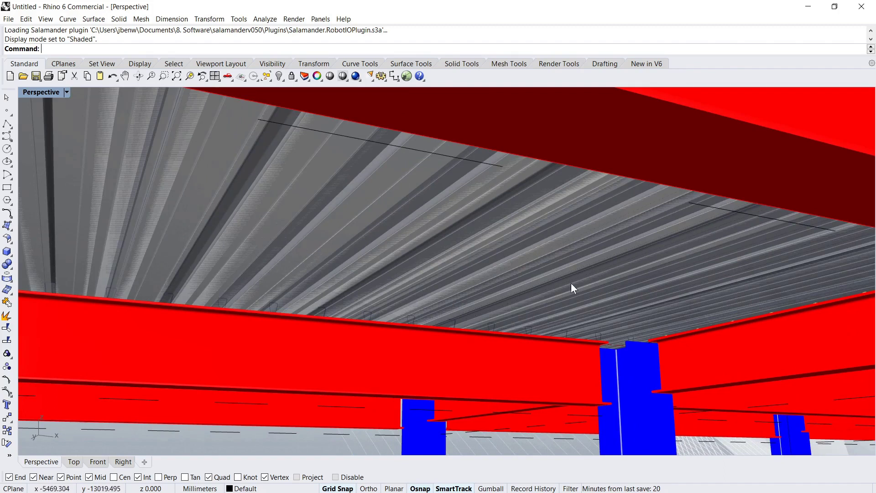
pyautogui.moveTo(571, 283); pyautogui.dragTo(351, 352, button='right')
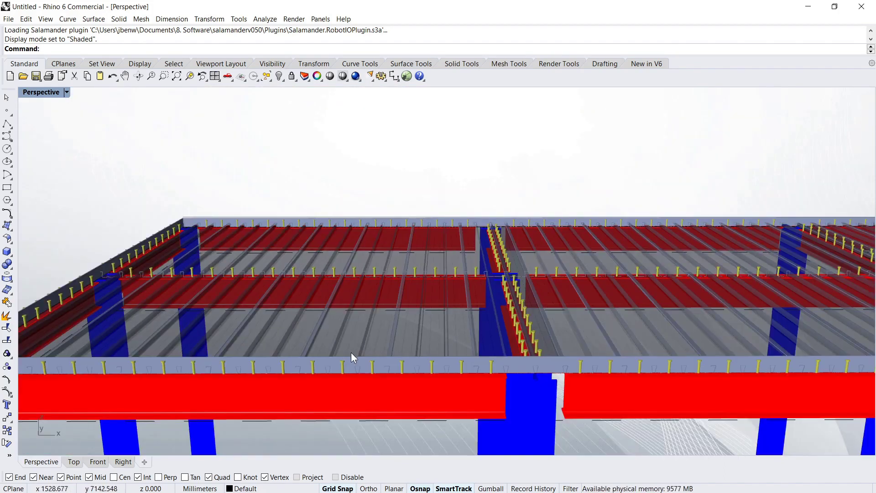
pyautogui.scroll(10, 351, 353)
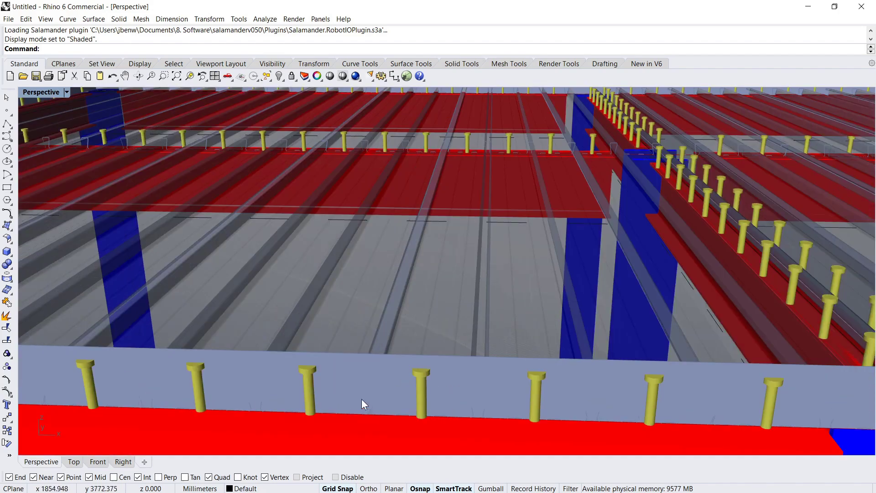
# - Orbit to a raised view over the whole composite floor deck
pyautogui.scroll(-10, 363, 403)
pyautogui.moveTo(578, 362); pyautogui.dragTo(412, 337, button='right')
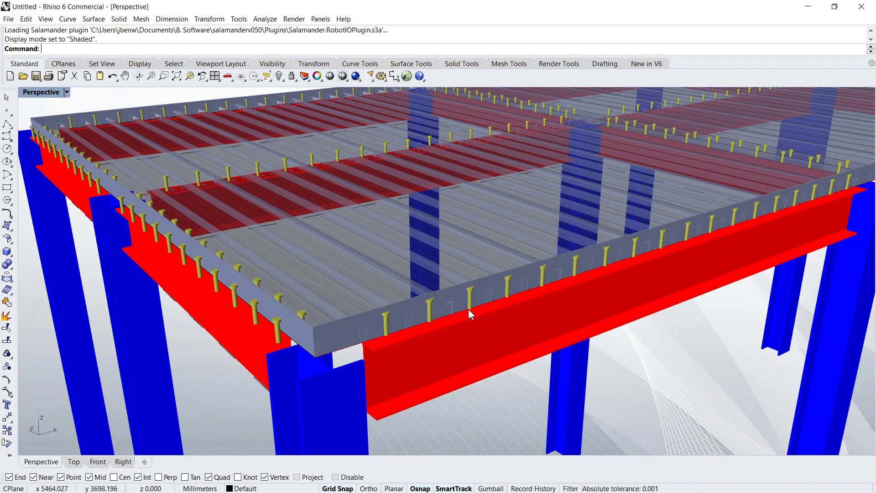
pyautogui.scroll(-5, 338, 273)
pyautogui.scroll(3, 339, 282)
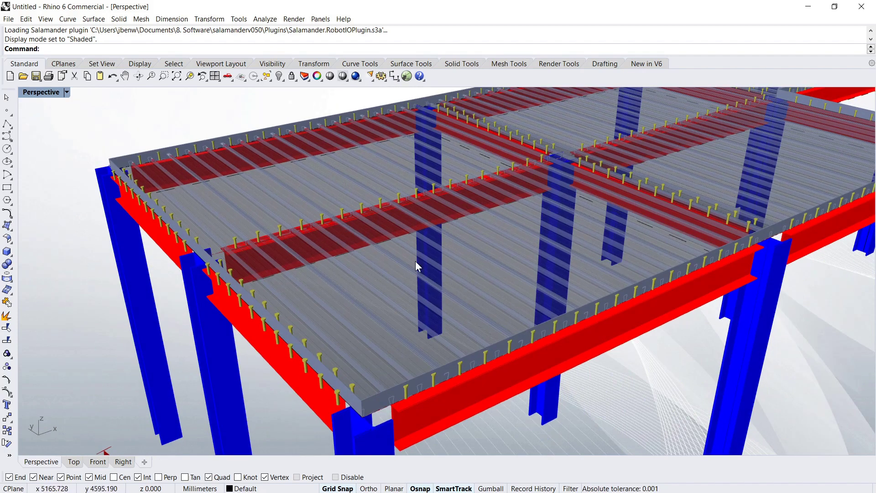
pyautogui.moveTo(430, 266); pyautogui.dragTo(430, 266, button='right')
pyautogui.scroll(-2, 460, 238)
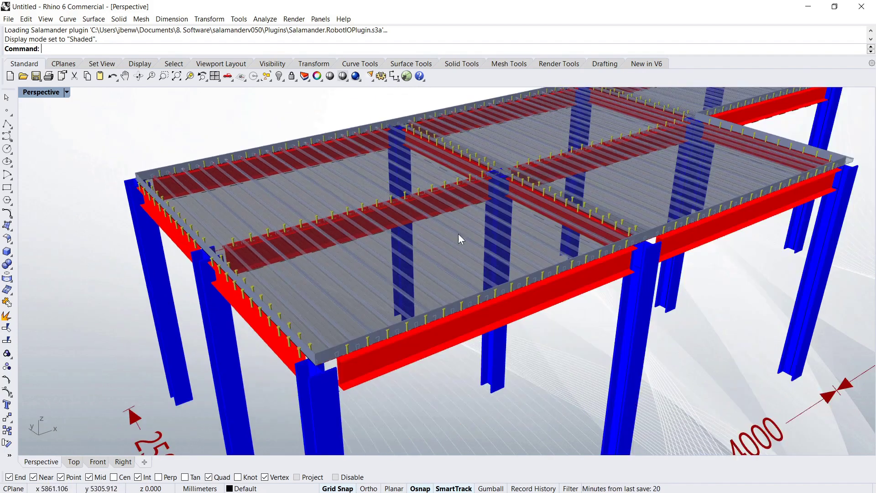
pyautogui.scroll(2, 337, 233)
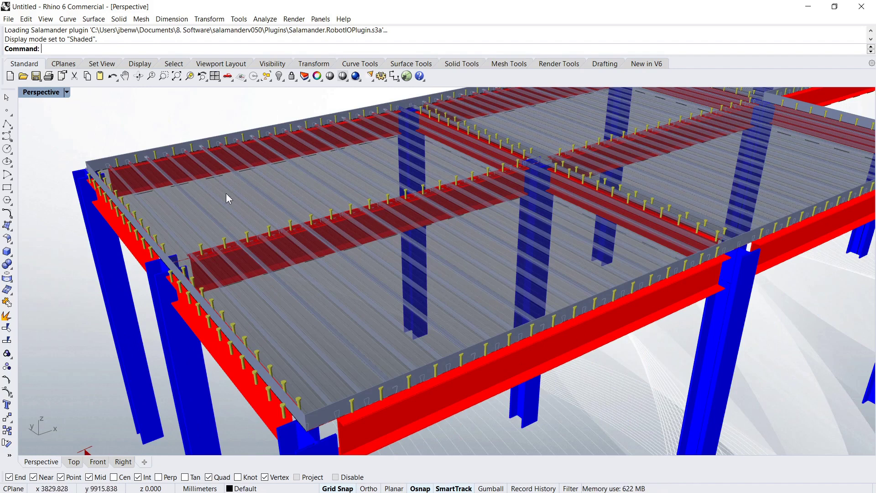
pyautogui.scroll(-2, 377, 343)
pyautogui.scroll(2, 349, 281)
pyautogui.scroll(-2, 489, 262)
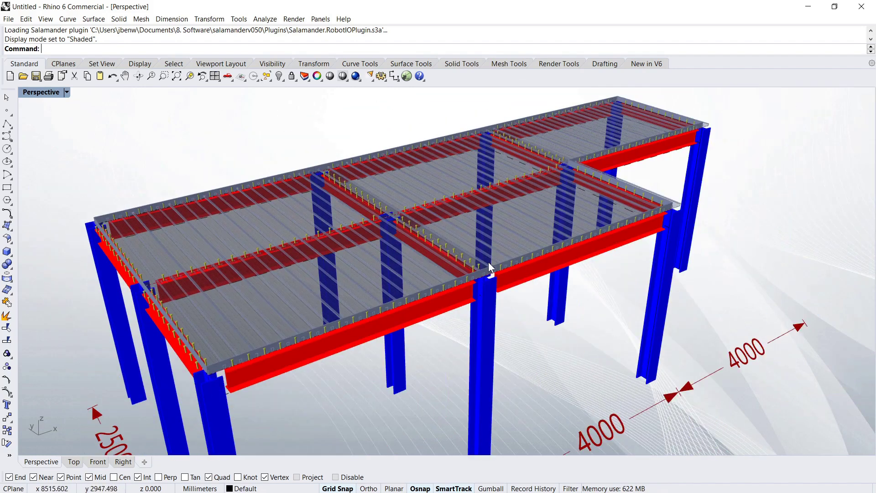
pyautogui.scroll(2, 400, 256)
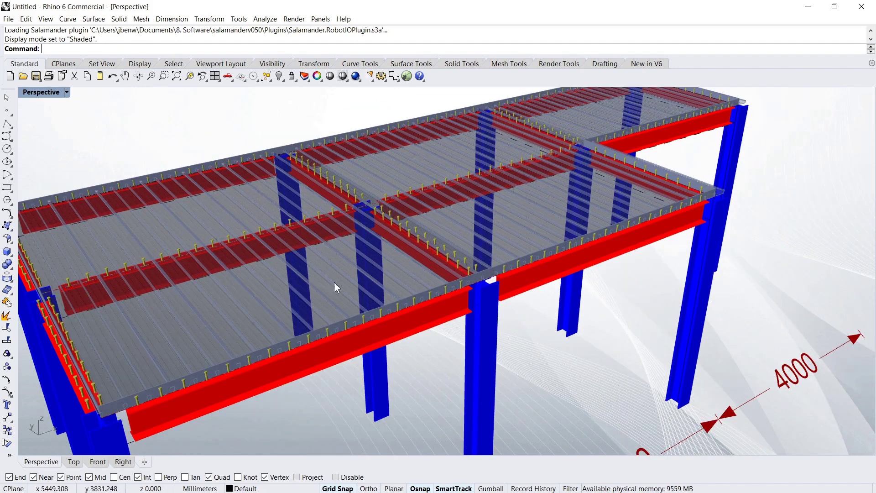
# - Orbit and zoom toward the deck's near corner where the edge beams meet a blue column
pyautogui.moveTo(307, 325); pyautogui.dragTo(338, 323, button='right')
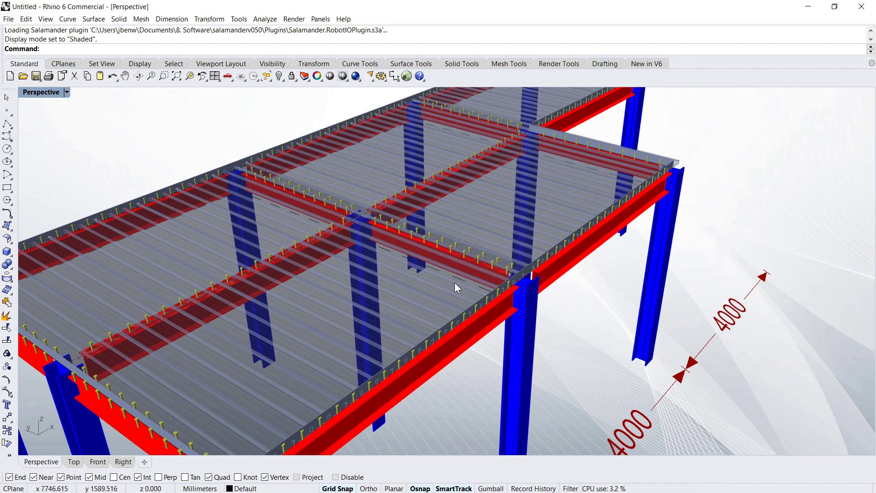
pyautogui.moveTo(351, 219); pyautogui.dragTo(543, 239, button='right')
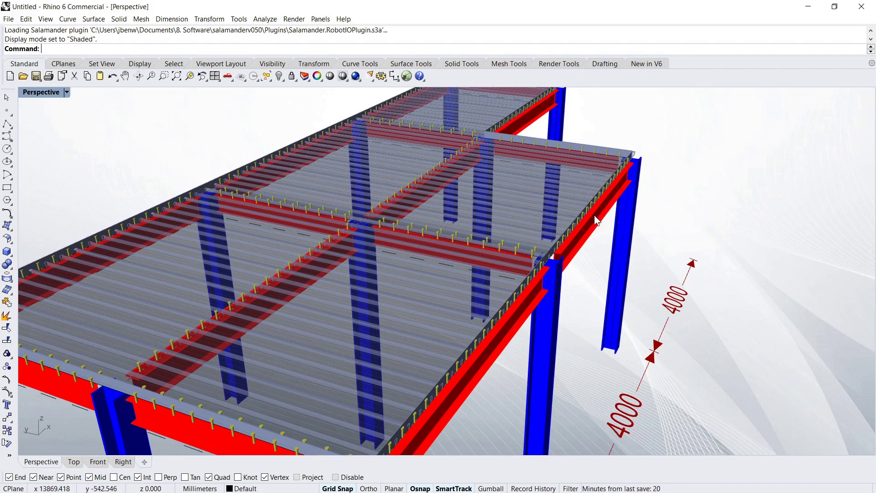
pyautogui.moveTo(290, 340); pyautogui.dragTo(380, 338, button='right')
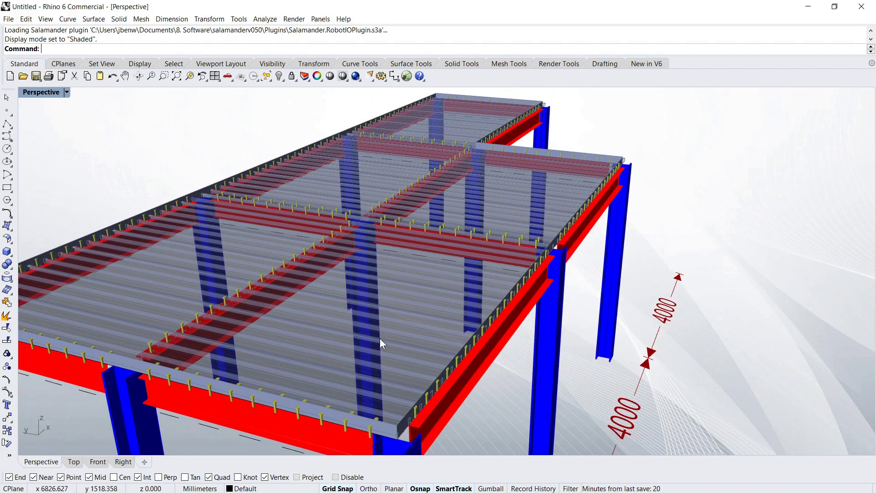
pyautogui.scroll(-4, 536, 358)
pyautogui.scroll(3, 397, 299)
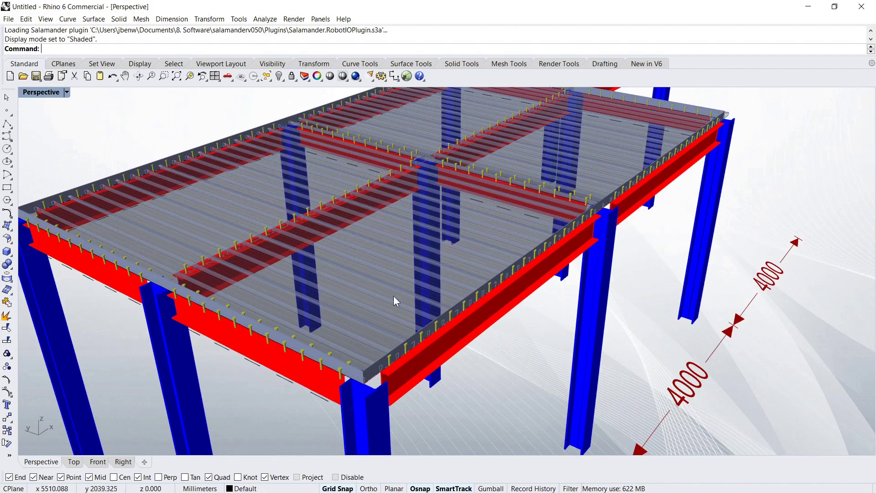
pyautogui.scroll(6, 410, 300)
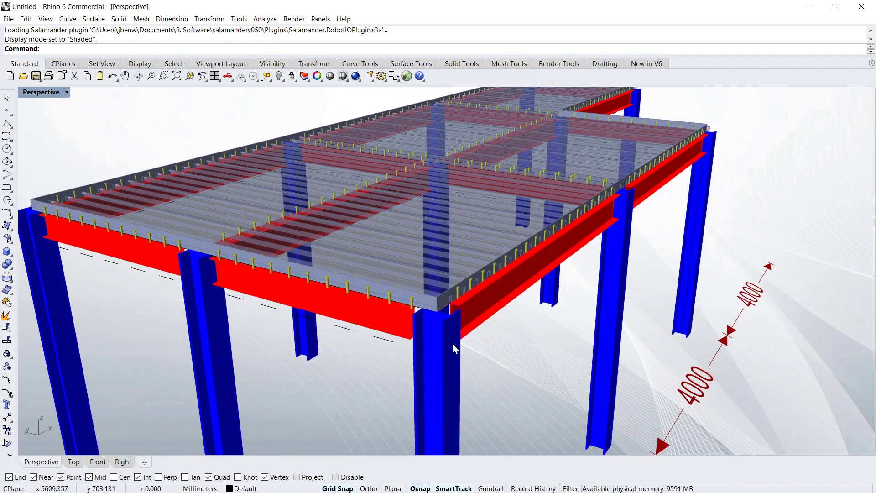
pyautogui.scroll(-5, 581, 257)
pyautogui.scroll(3, 584, 272)
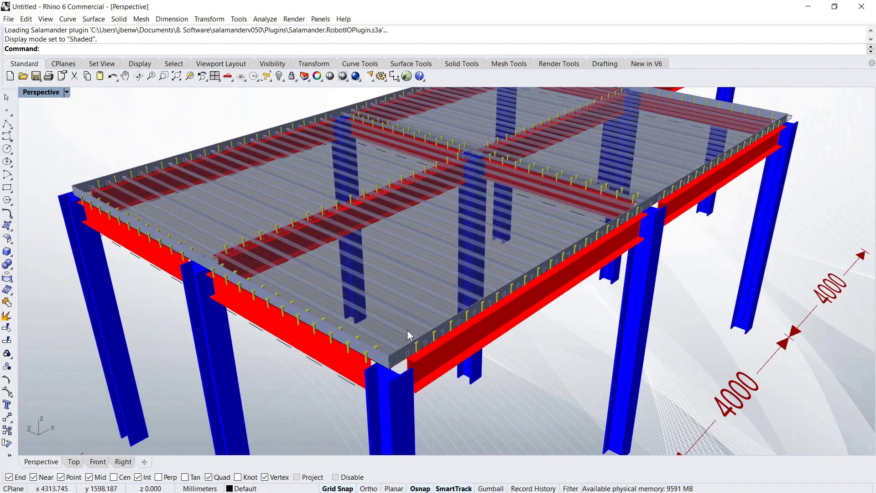
pyautogui.moveTo(408, 331); pyautogui.dragTo(499, 303, button='right')
pyautogui.scroll(5, 362, 214)
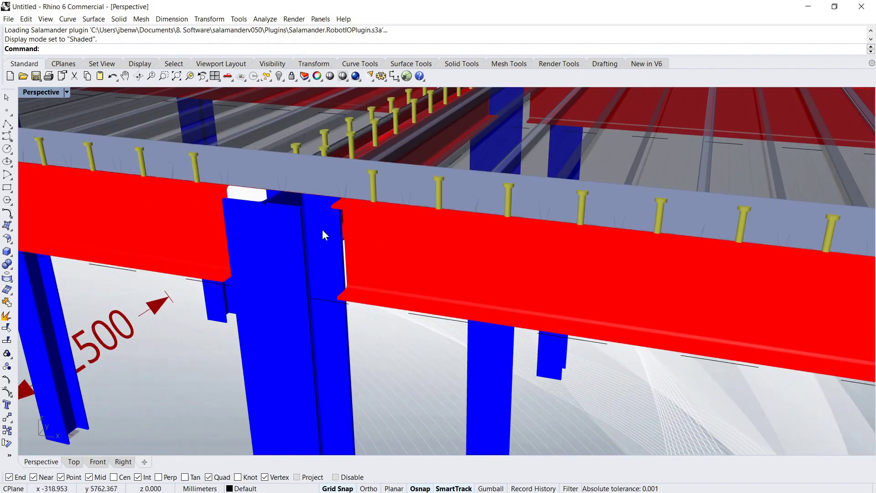
pyautogui.moveTo(322, 230); pyautogui.dragTo(274, 253, button='right')
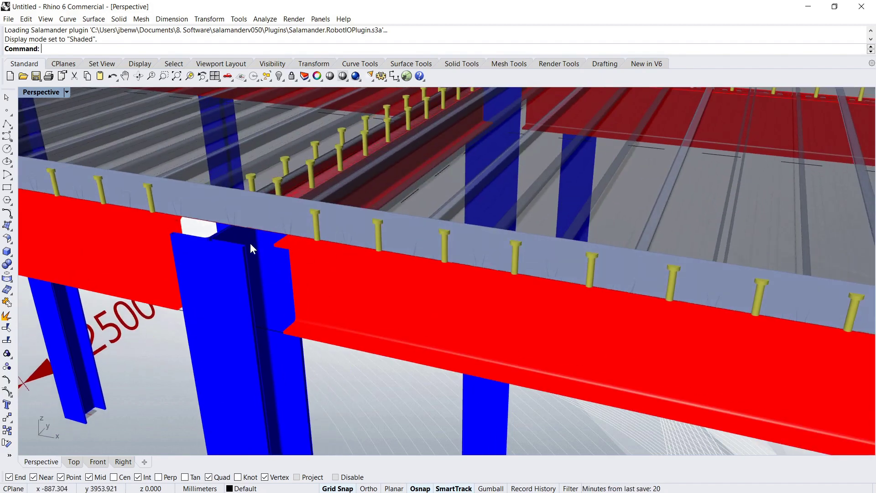
pyautogui.scroll(-10, 284, 290)
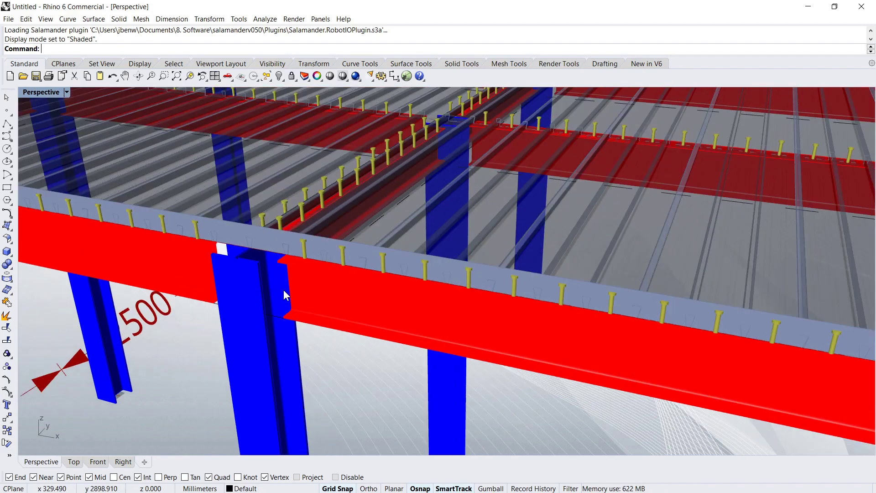
pyautogui.scroll(-8, 340, 283)
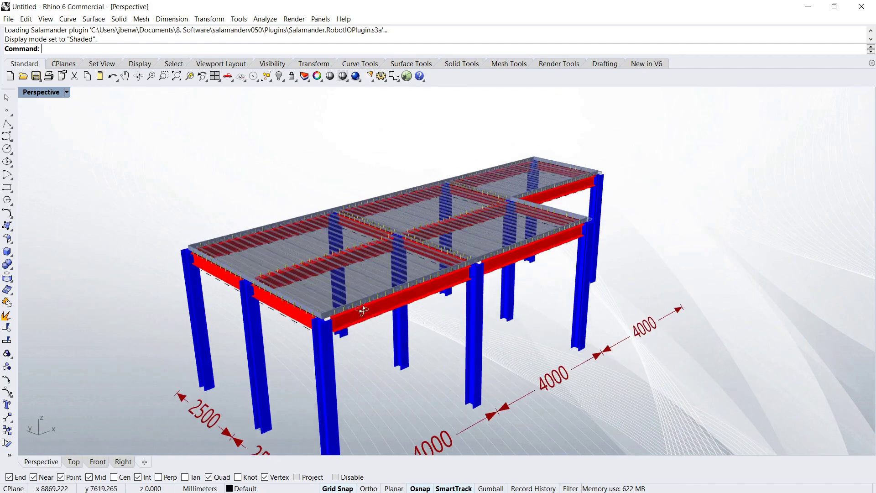
pyautogui.moveTo(340, 283); pyautogui.dragTo(370, 294, button='right')
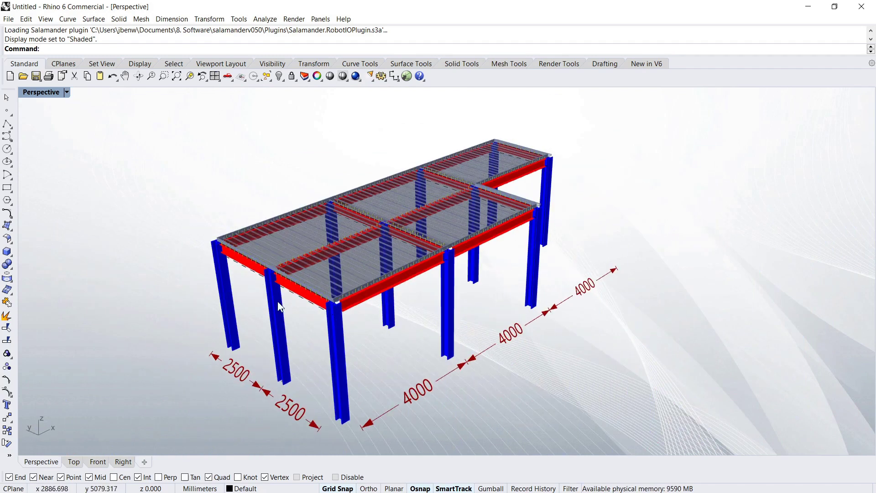
pyautogui.scroll(5, 373, 297)
pyautogui.scroll(-2, 400, 269)
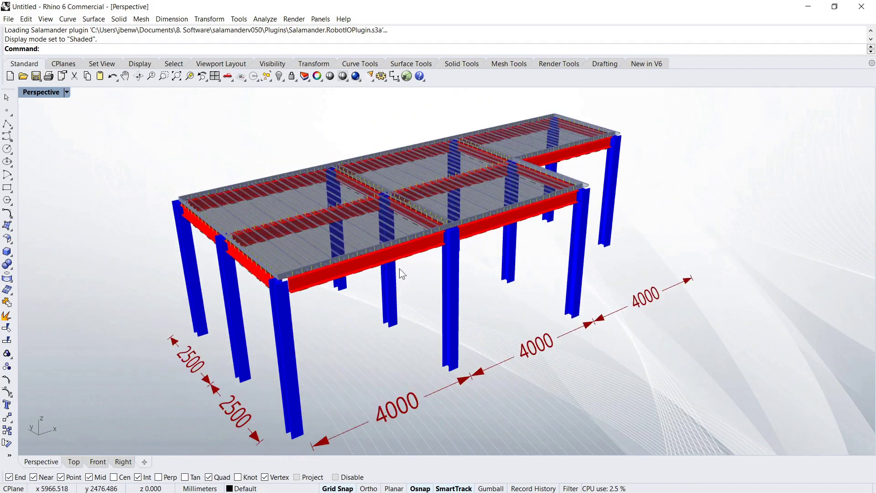
pyautogui.scroll(2, 324, 278)
pyautogui.scroll(-4, 315, 273)
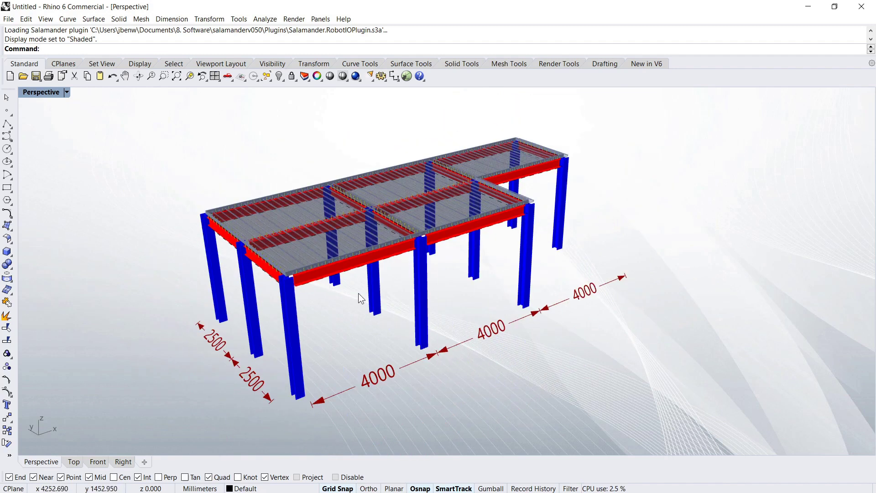
pyautogui.scroll(2, 369, 290)
pyautogui.scroll(2, 379, 292)
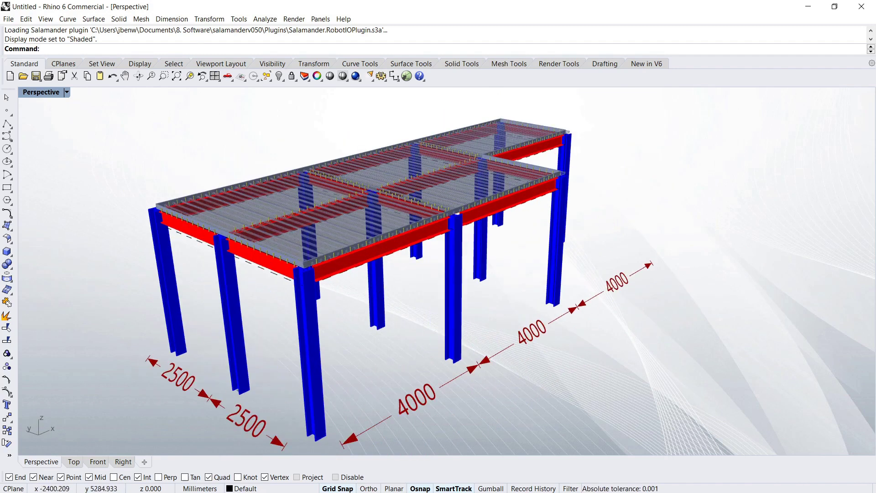
pyautogui.press('Left')
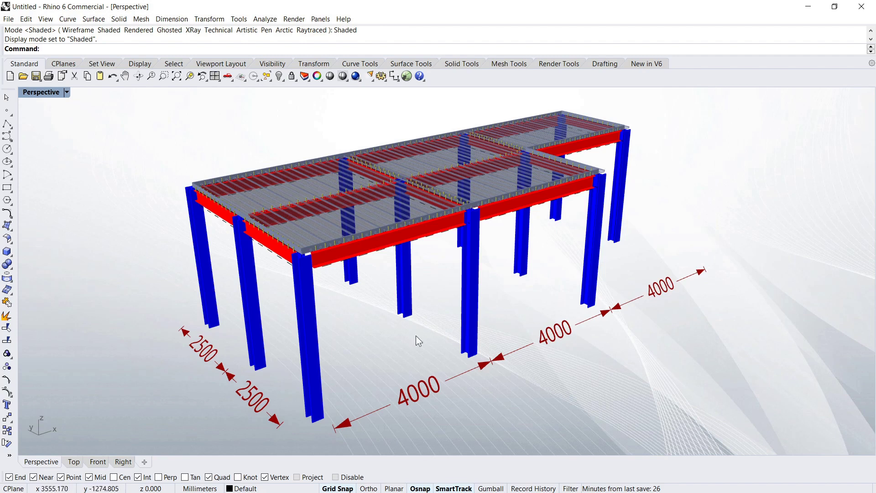
pyautogui.moveTo(416, 336); pyautogui.dragTo(402, 338, button='right')
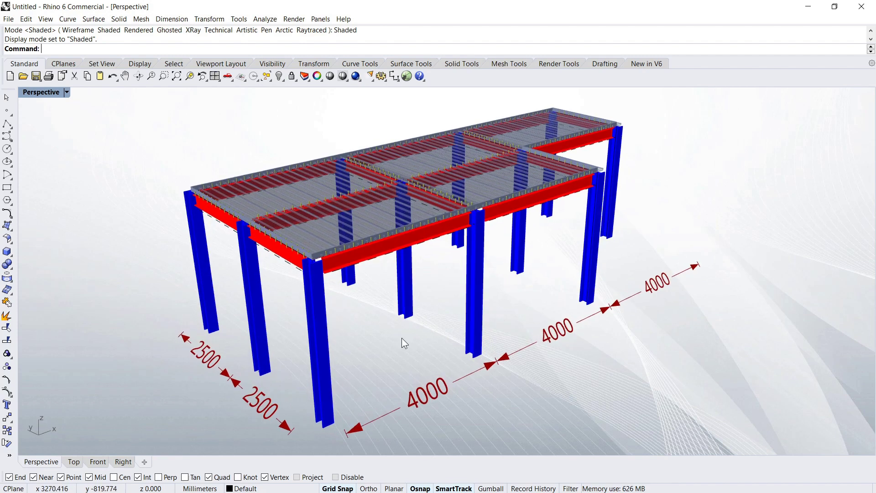
pyautogui.moveTo(289, 357); pyautogui.dragTo(385, 260, button='right')
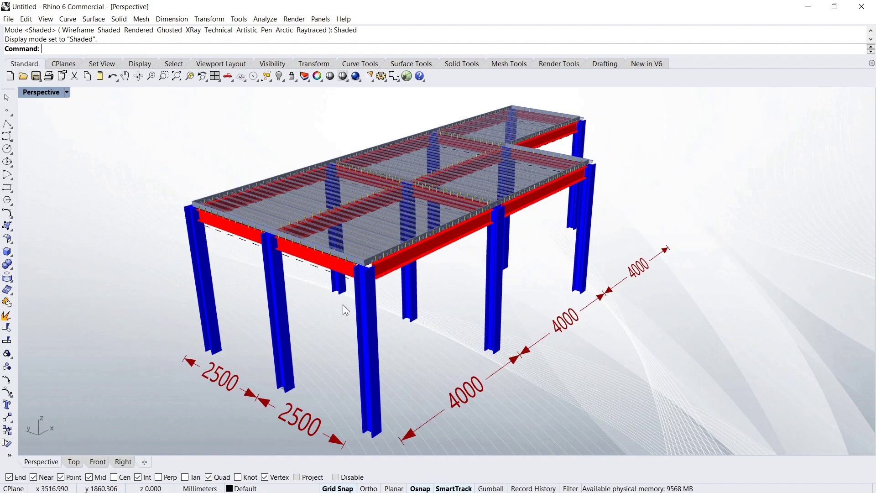
pyautogui.moveTo(343, 305); pyautogui.dragTo(320, 312, button='right')
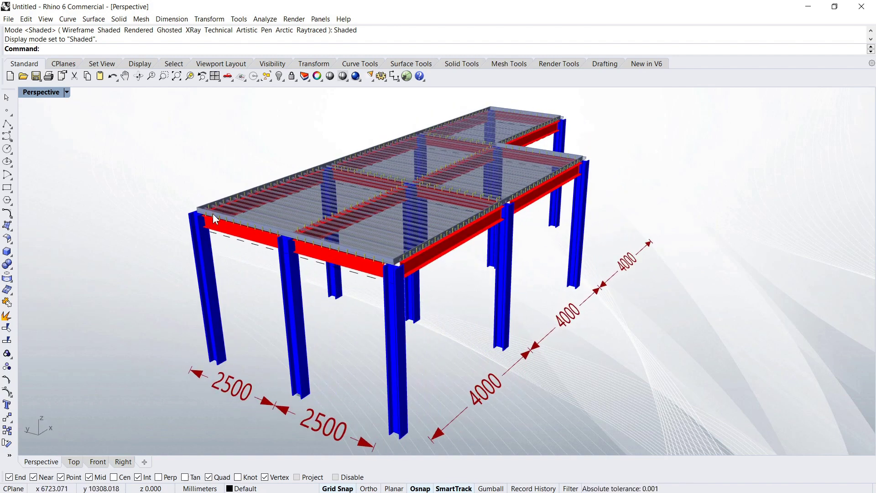
pyautogui.moveTo(307, 263); pyautogui.dragTo(259, 388, button='right')
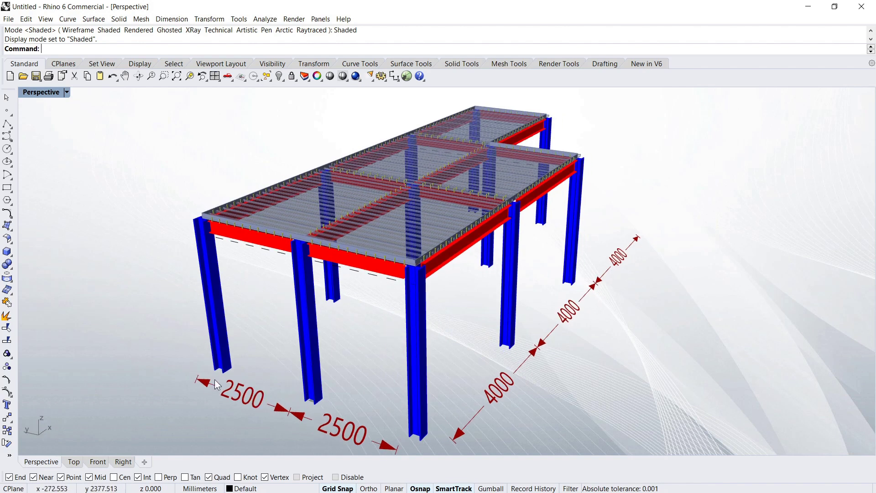
pyautogui.moveTo(262, 323); pyautogui.dragTo(253, 324, button='right')
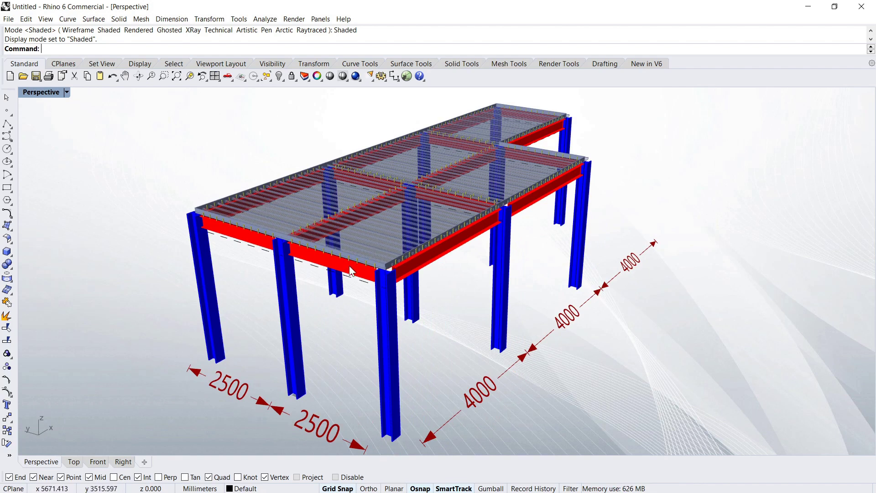
pyautogui.moveTo(346, 349); pyautogui.dragTo(330, 330, button='right')
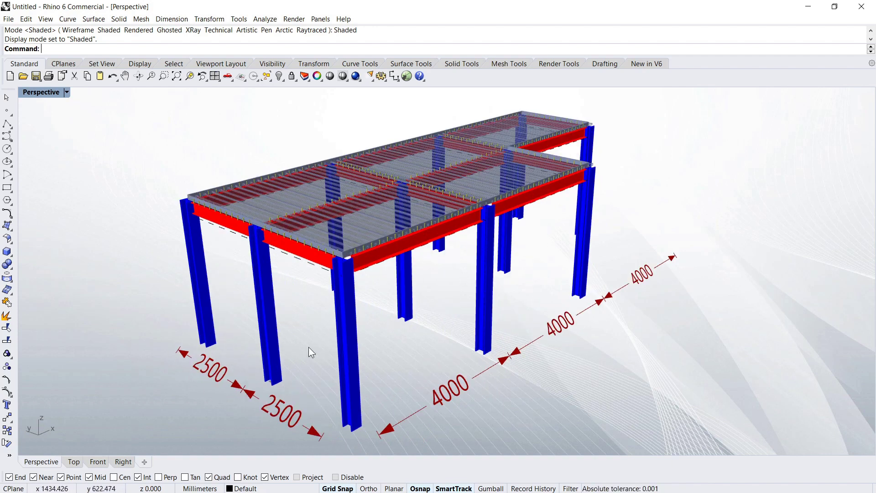
pyautogui.moveTo(309, 348); pyautogui.dragTo(305, 347, button='right')
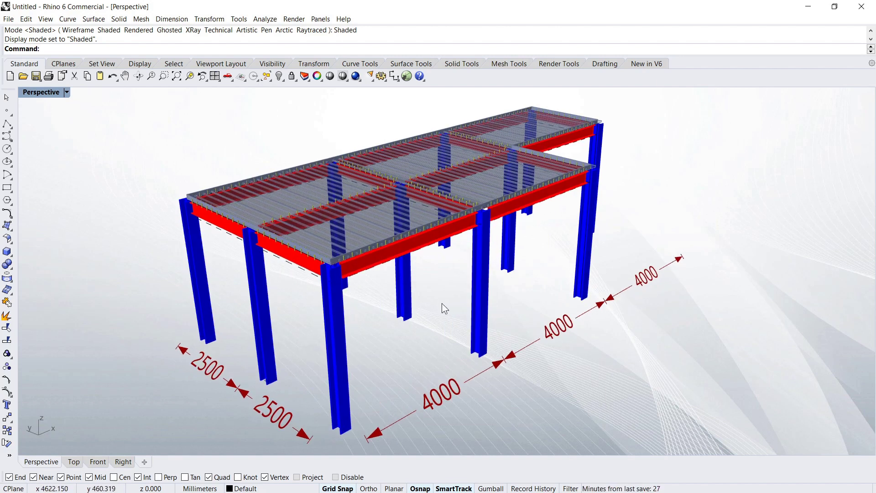
pyautogui.moveTo(442, 303); pyautogui.dragTo(425, 305, button='right')
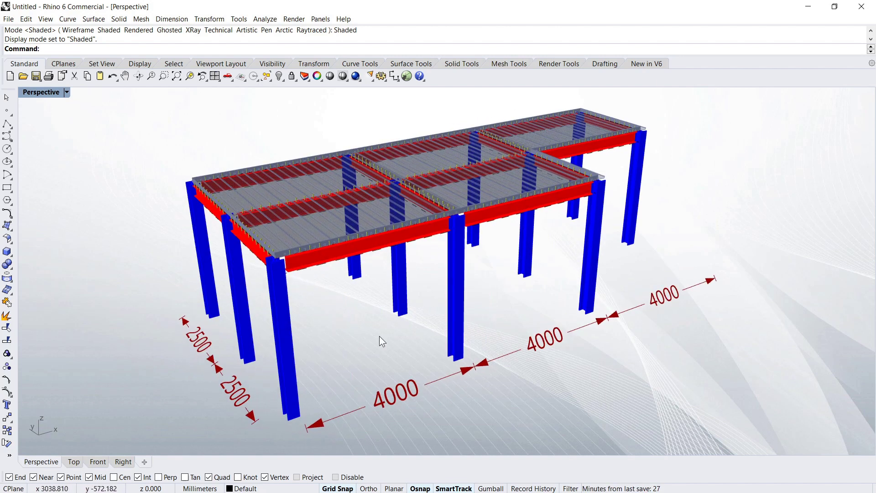
pyautogui.moveTo(379, 336); pyautogui.dragTo(351, 245, button='right')
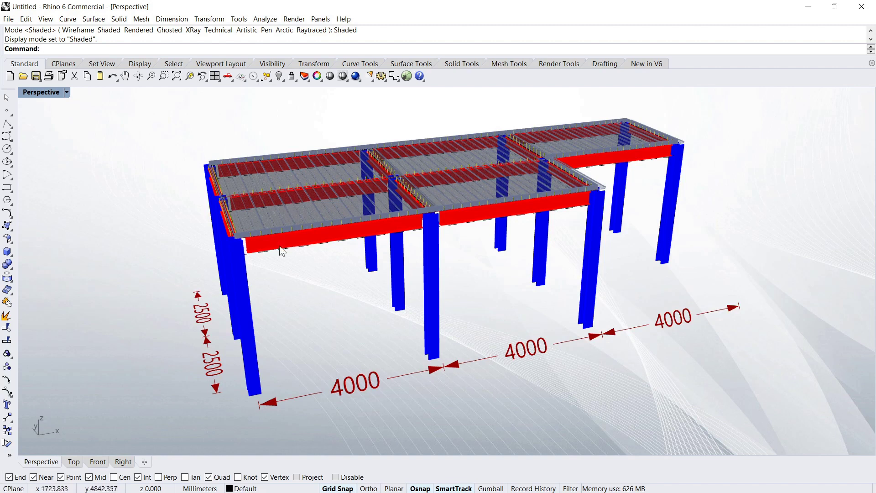
pyautogui.moveTo(281, 250); pyautogui.dragTo(362, 289, button='right')
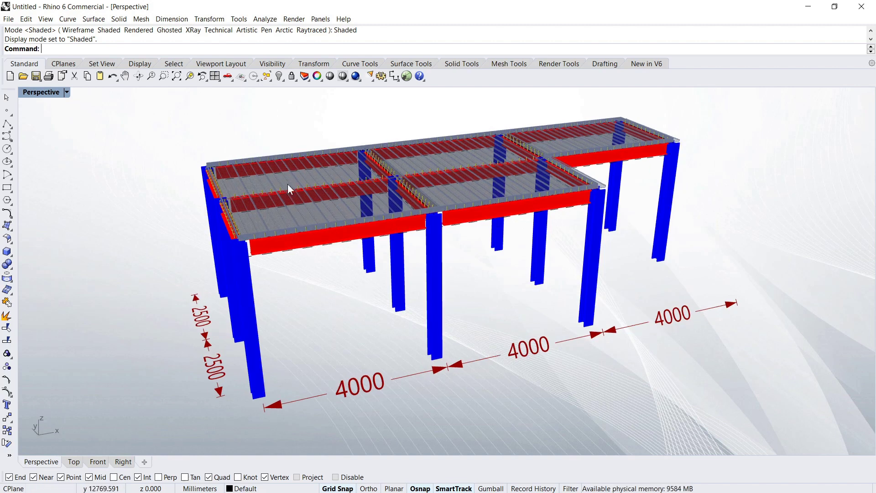
pyautogui.moveTo(303, 289); pyautogui.dragTo(305, 253, button='right')
pyautogui.moveTo(345, 306); pyautogui.dragTo(349, 325, button='right')
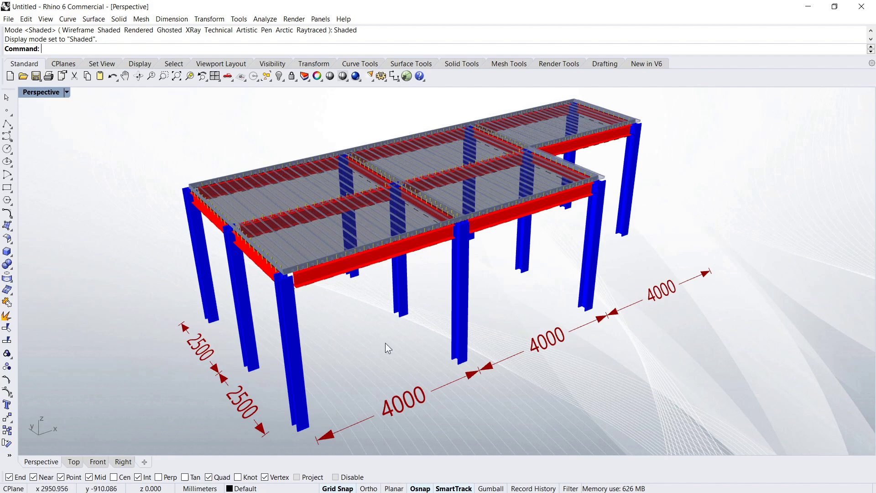
pyautogui.moveTo(385, 343); pyautogui.dragTo(355, 299, button='right')
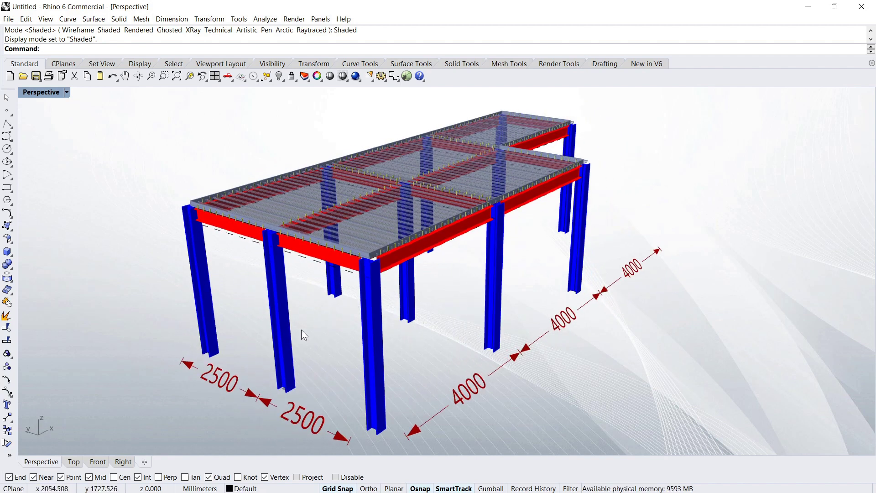
pyautogui.moveTo(301, 329); pyautogui.dragTo(281, 313, button='right')
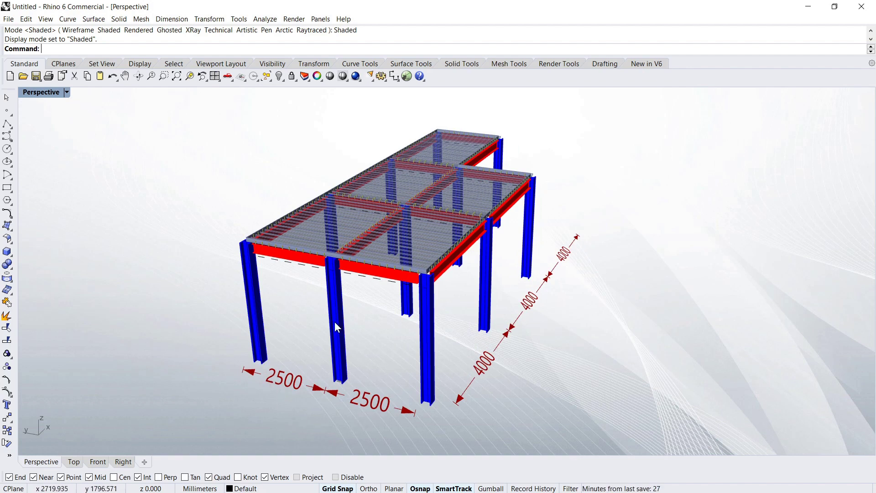
pyautogui.scroll(2, 441, 212)
# - Orbit around the L-shaped frame and zoom in on the added 8980 bay beside the 2500 bay
pyautogui.moveTo(406, 348); pyautogui.dragTo(207, 295, button='right')
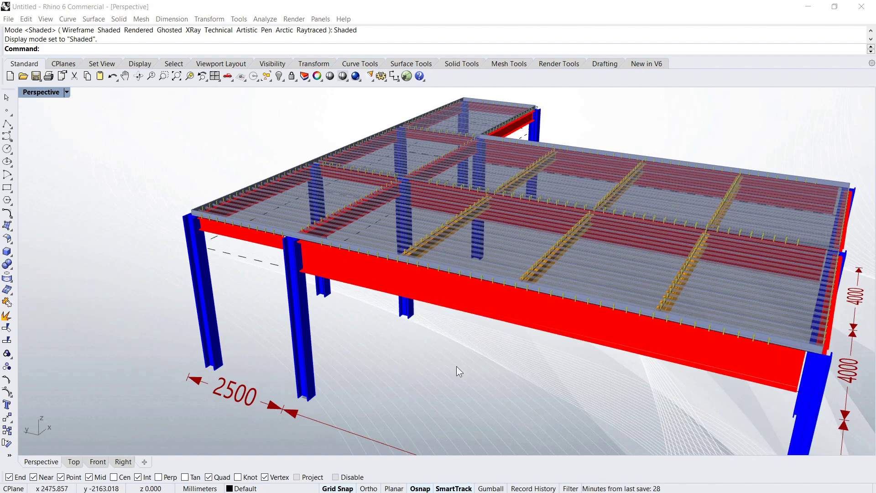
pyautogui.moveTo(457, 366); pyautogui.dragTo(480, 322, button='right')
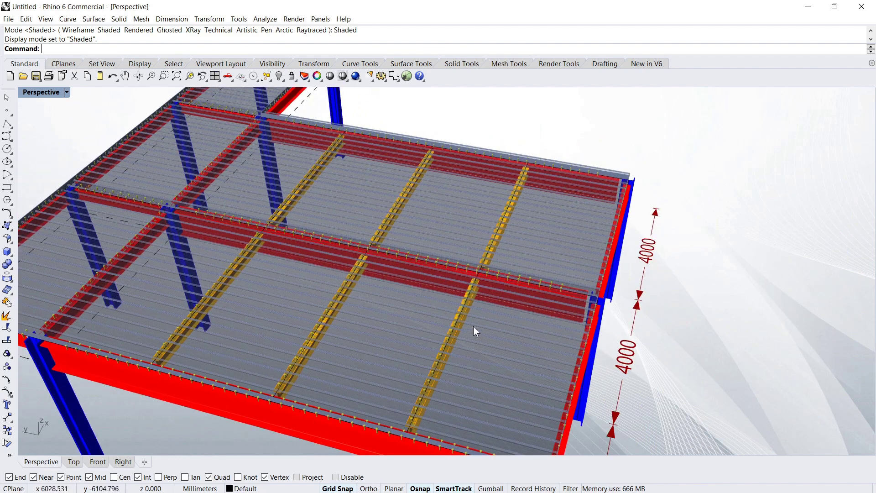
pyautogui.scroll(2, 473, 326)
pyautogui.scroll(-6, 447, 303)
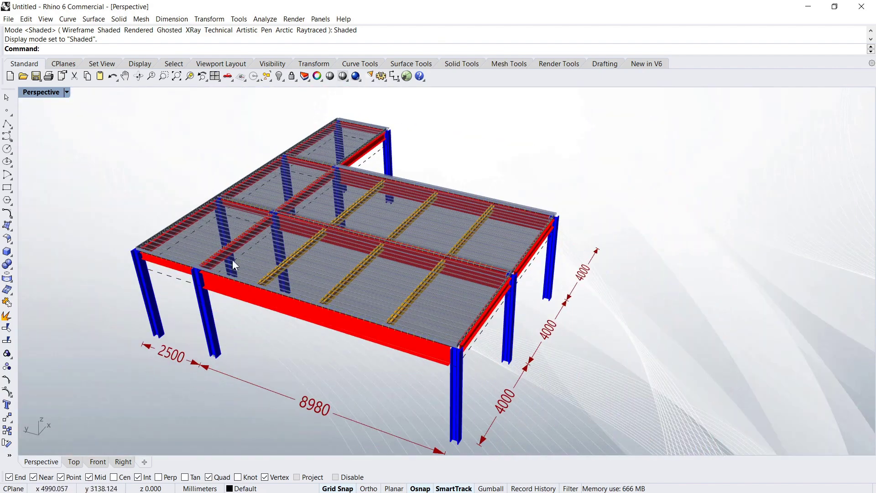
pyautogui.scroll(2, 195, 220)
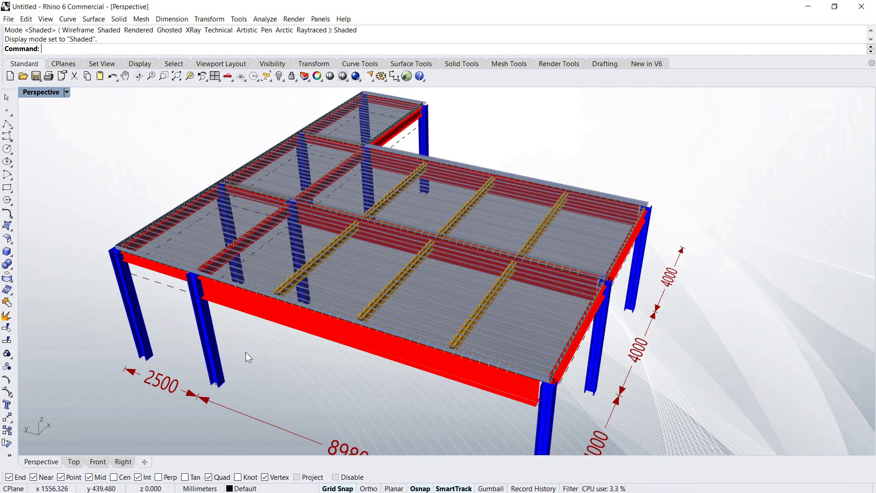
pyautogui.moveTo(246, 352); pyautogui.dragTo(180, 375, button='right')
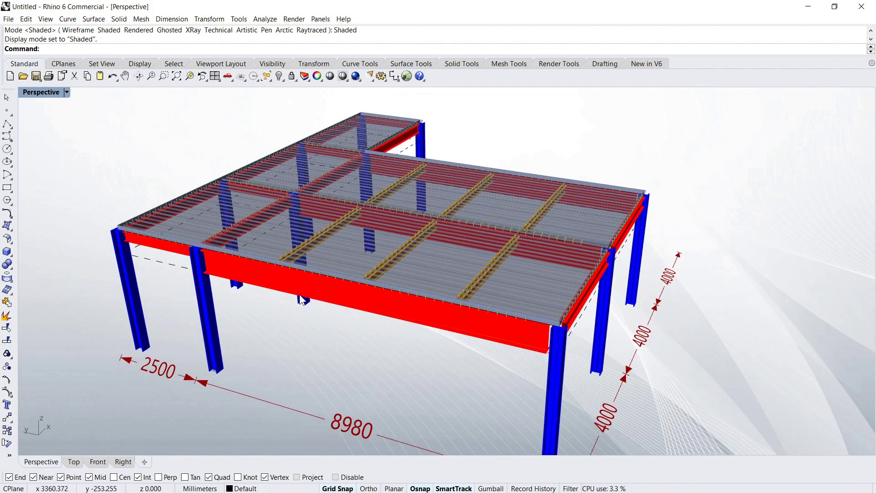
pyautogui.moveTo(268, 222); pyautogui.dragTo(223, 260, button='right')
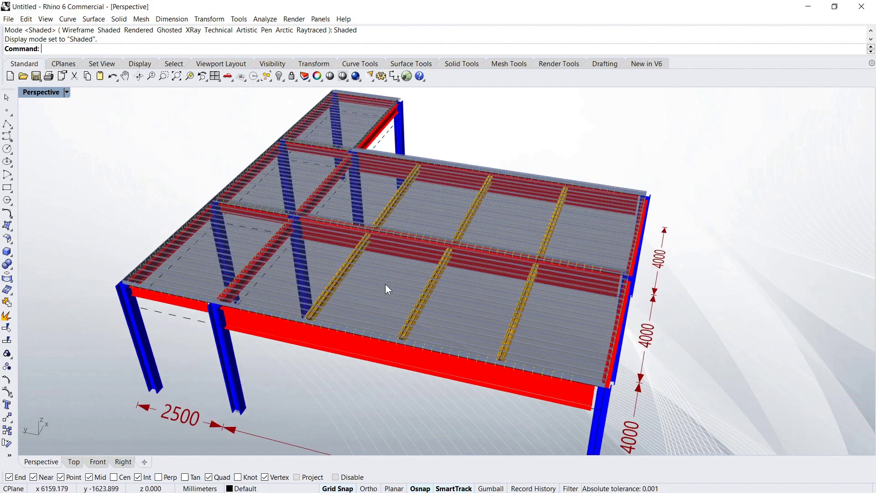
pyautogui.scroll(-3, 564, 305)
pyautogui.moveTo(449, 349); pyautogui.dragTo(406, 393, button='right')
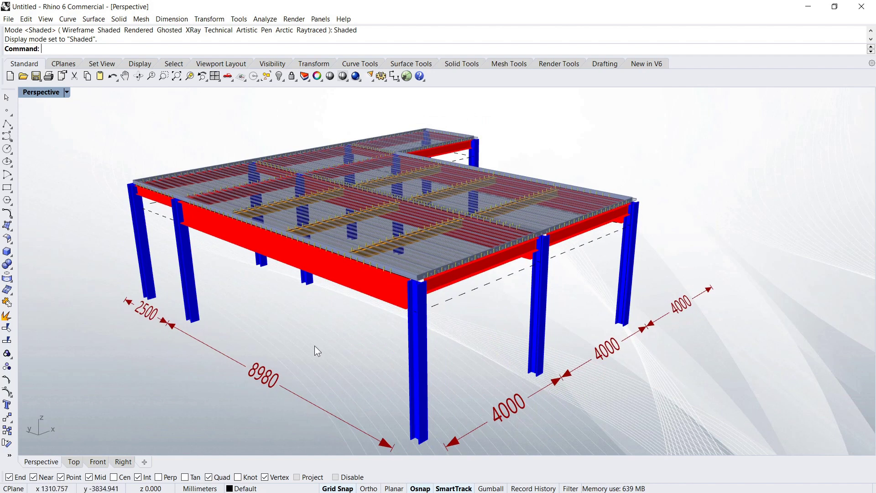
pyautogui.moveTo(314, 345); pyautogui.dragTo(379, 333, button='right')
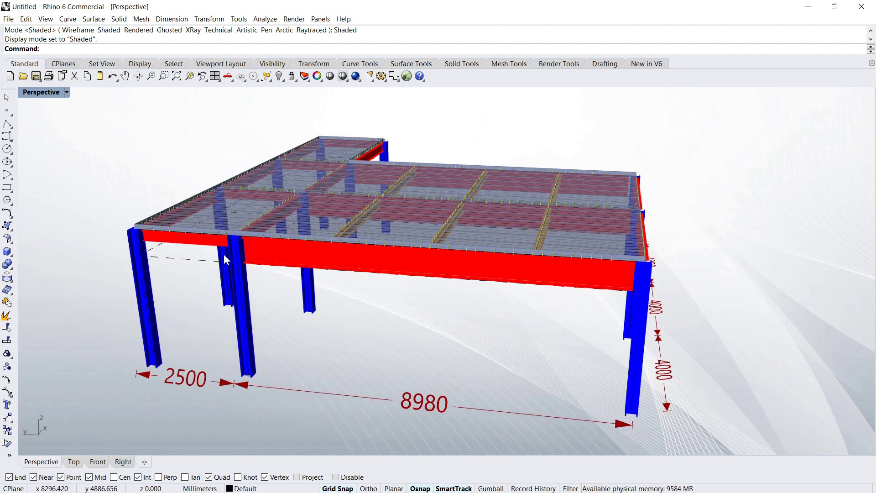
pyautogui.scroll(2, 251, 238)
pyautogui.moveTo(255, 268); pyautogui.dragTo(409, 308, button='right')
pyautogui.scroll(-3, 410, 308)
pyautogui.moveTo(292, 324); pyautogui.dragTo(387, 345, button='right')
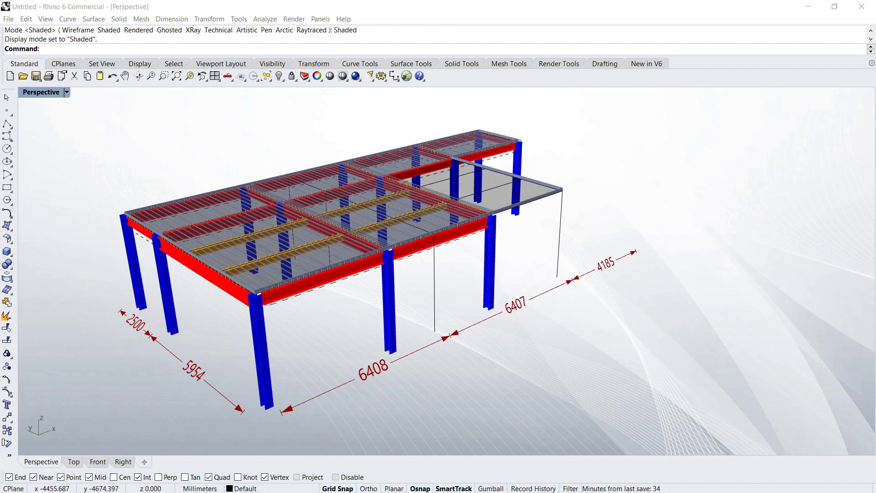
# - Orbit and zoom around the reshaped frame to check its new bays and 6301 column height
pyautogui.moveTo(460, 343); pyautogui.dragTo(413, 345, button='right')
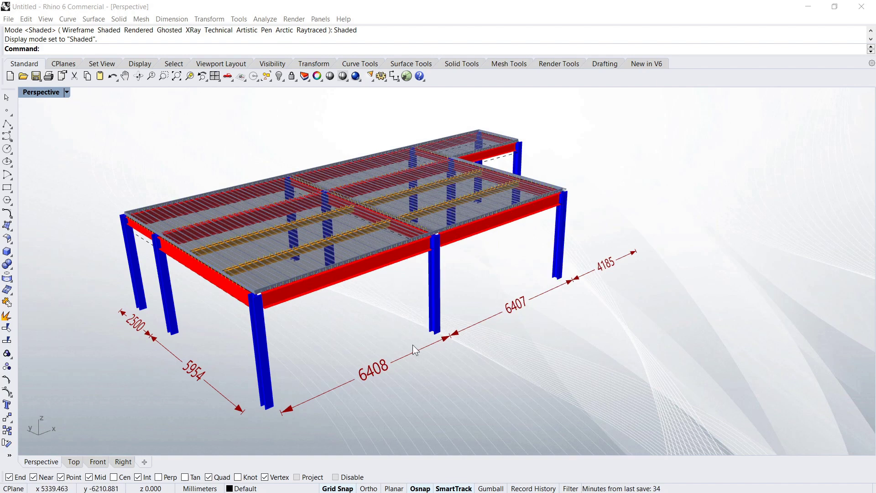
pyautogui.scroll(6, 312, 347)
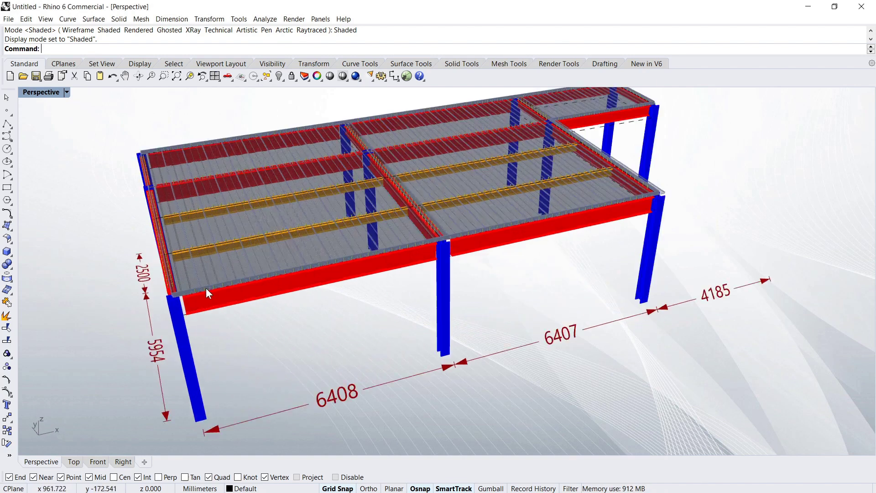
pyautogui.scroll(-10, 292, 337)
pyautogui.moveTo(334, 365); pyautogui.dragTo(381, 338, button='right')
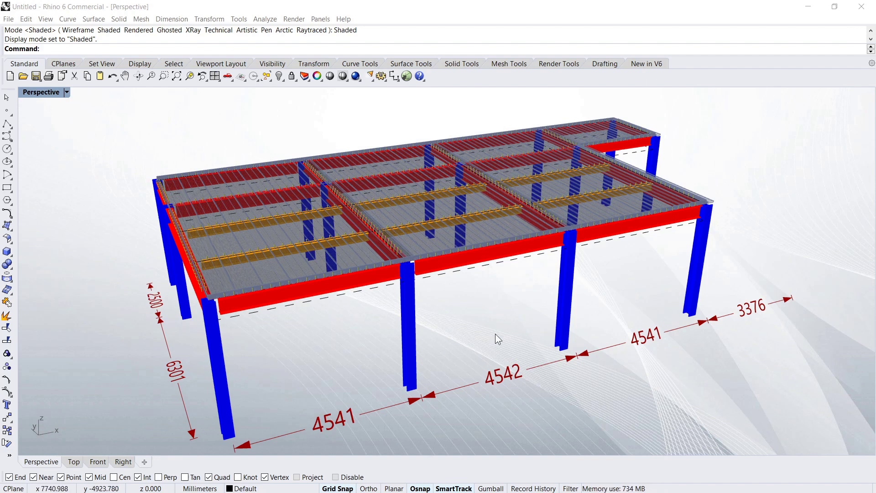
# - Orbit and zoom around the four-bay frame (4541, 4542, 4541, 3376) to review it
pyautogui.moveTo(495, 334); pyautogui.dragTo(547, 386, button='right')
pyautogui.scroll(-3, 366, 342)
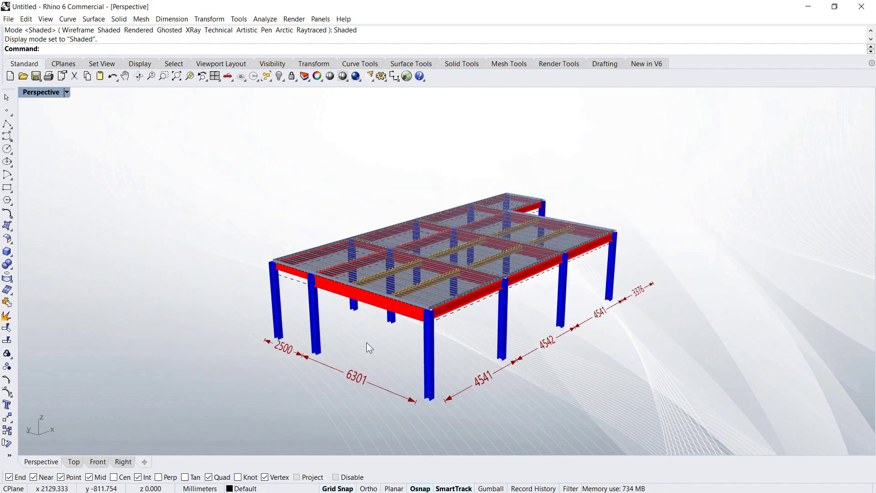
pyautogui.moveTo(366, 342); pyautogui.dragTo(452, 291, button='right')
pyautogui.scroll(3, 438, 301)
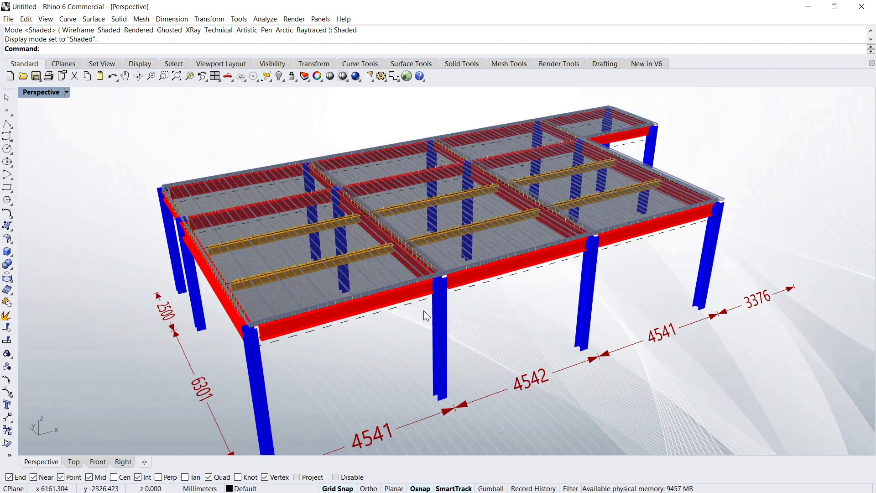
pyautogui.scroll(-3, 496, 334)
pyautogui.scroll(2, 505, 321)
pyautogui.scroll(2, 379, 255)
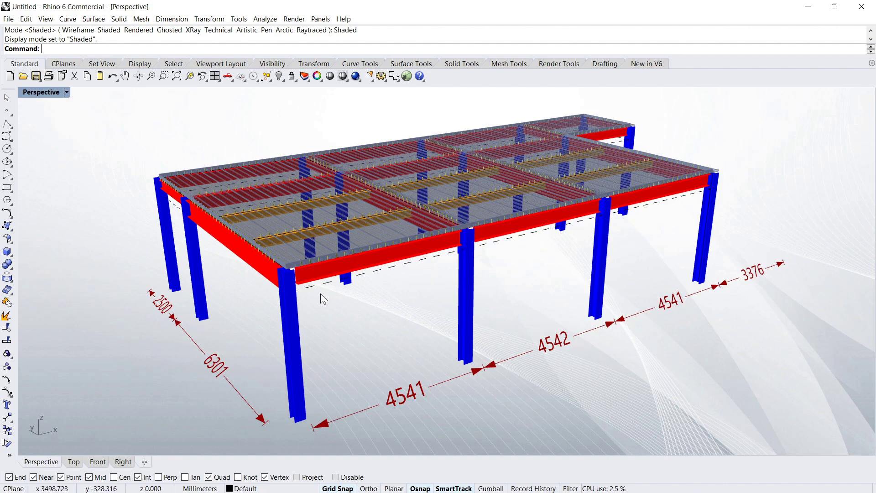
pyautogui.moveTo(436, 338); pyautogui.dragTo(442, 341, button='right')
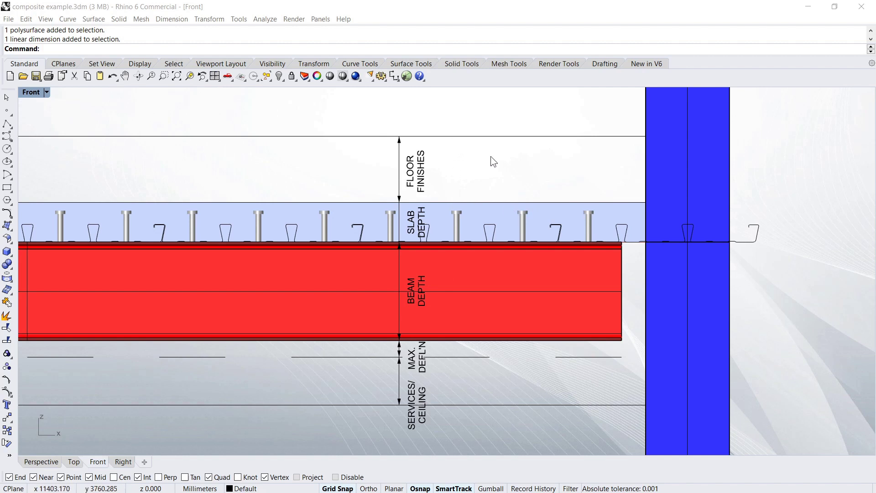
# - Select the slab-top line, then the red steel beam, deselecting each in turn
pyautogui.click(480, 203)
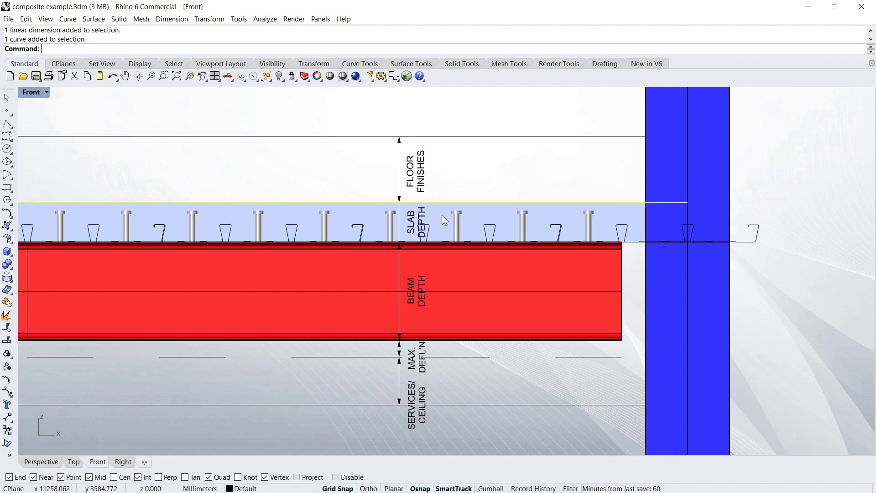
pyautogui.press('Escape')
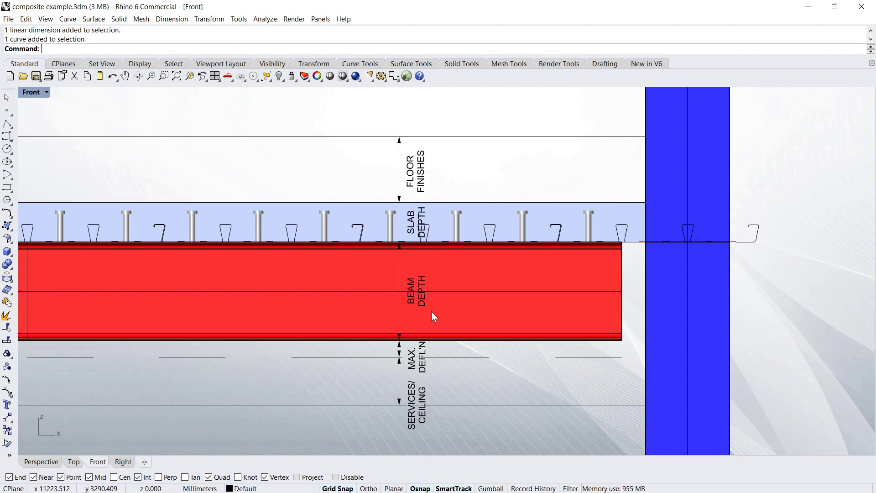
pyautogui.click(456, 256)
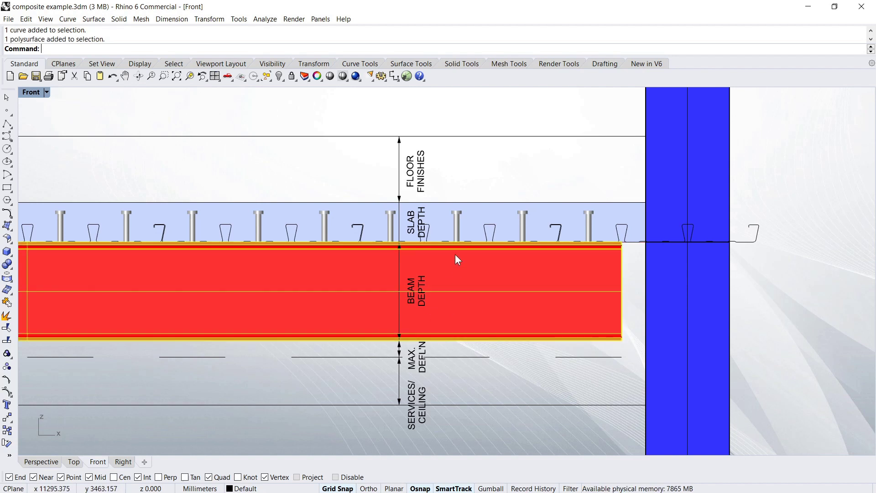
pyautogui.click(768, 273)
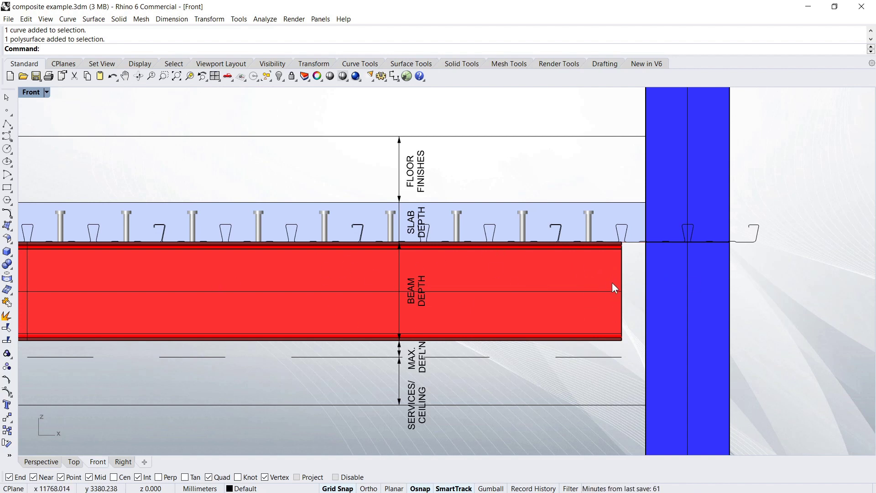
pyautogui.scroll(-5, 622, 297)
pyautogui.scroll(3, 312, 307)
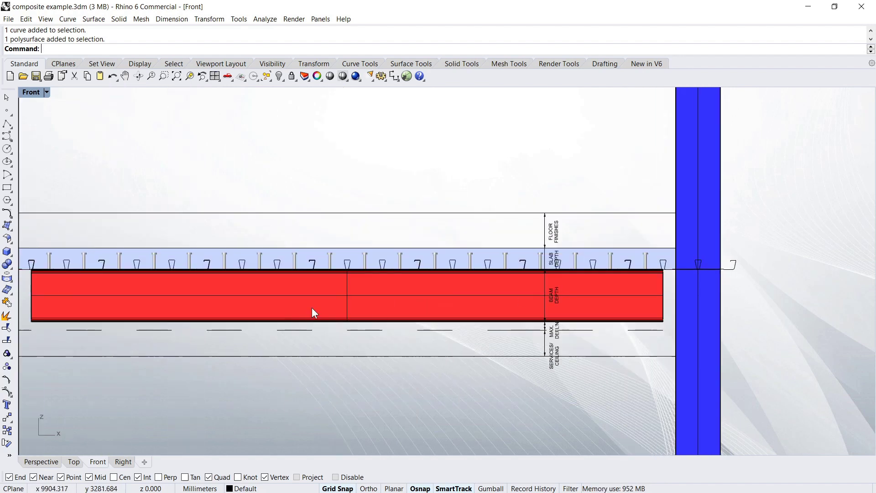
pyautogui.scroll(-1, 211, 303)
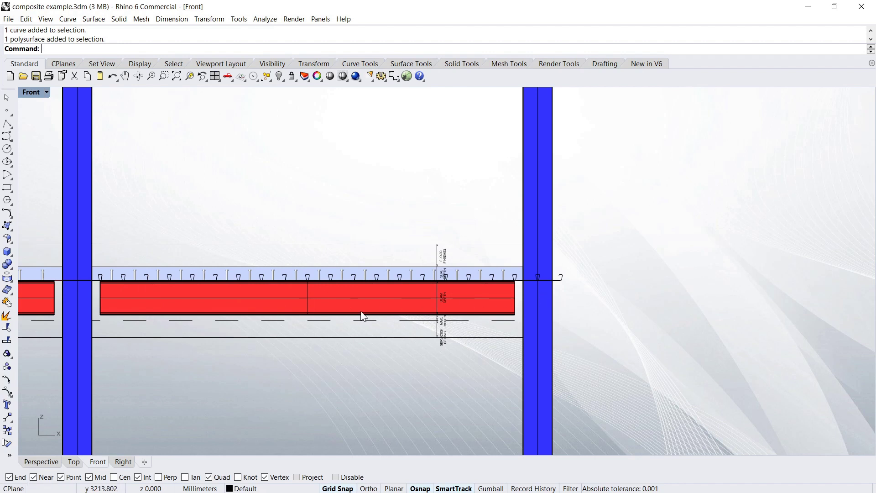
pyautogui.scroll(2, 288, 303)
pyautogui.scroll(-2, 445, 292)
pyautogui.scroll(4, 509, 292)
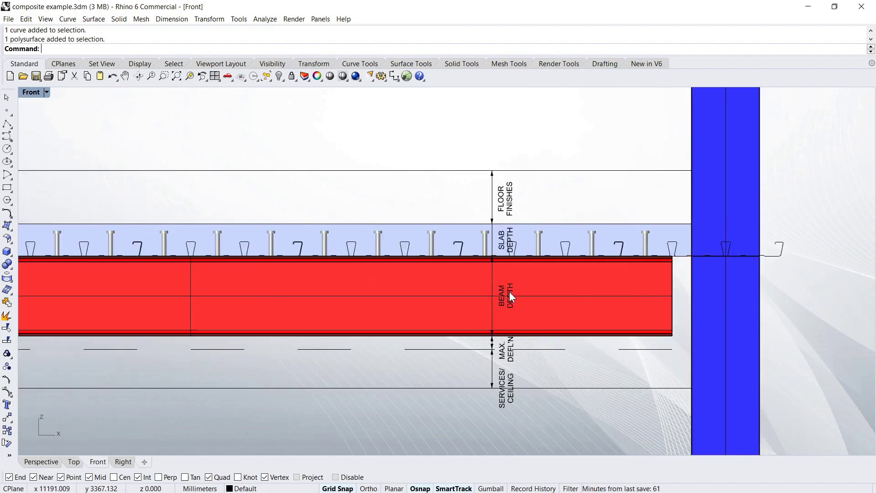
pyautogui.scroll(1, 509, 291)
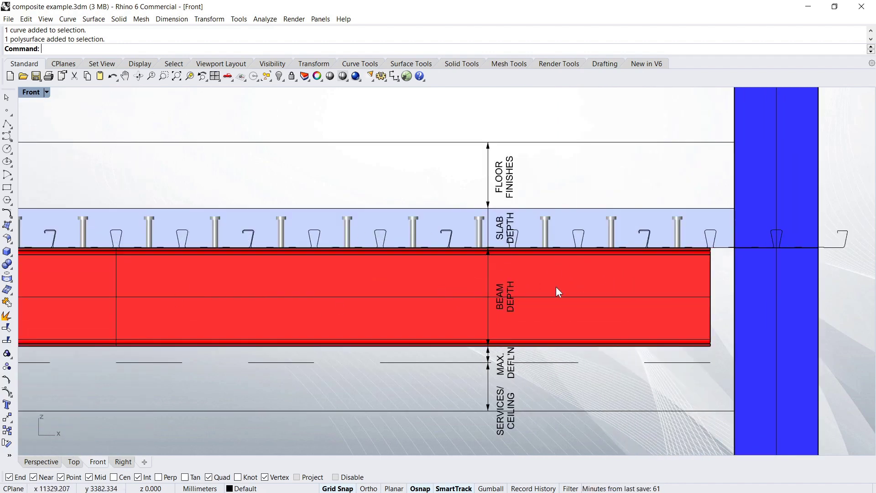
pyautogui.scroll(-5, 557, 288)
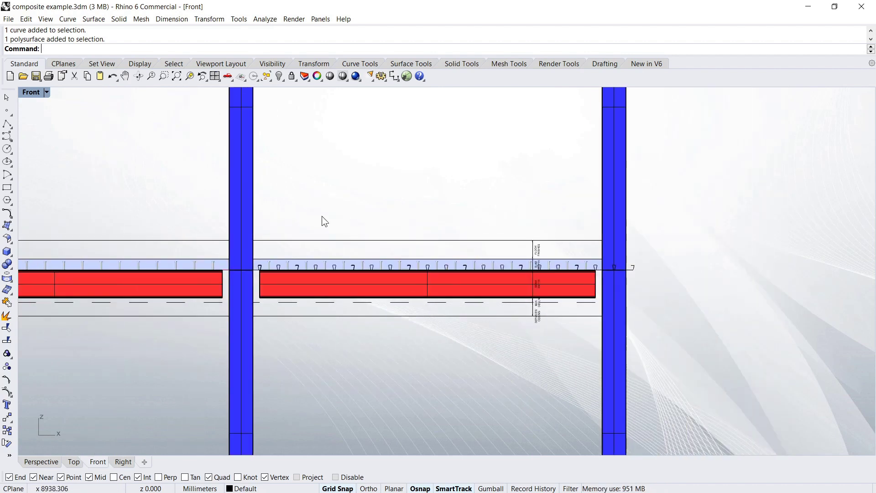
pyautogui.scroll(2, 438, 229)
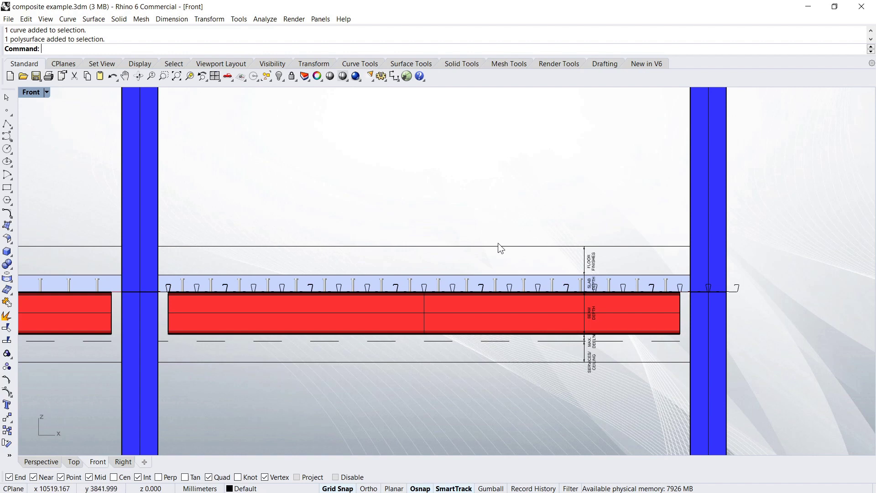
pyautogui.scroll(3, 481, 323)
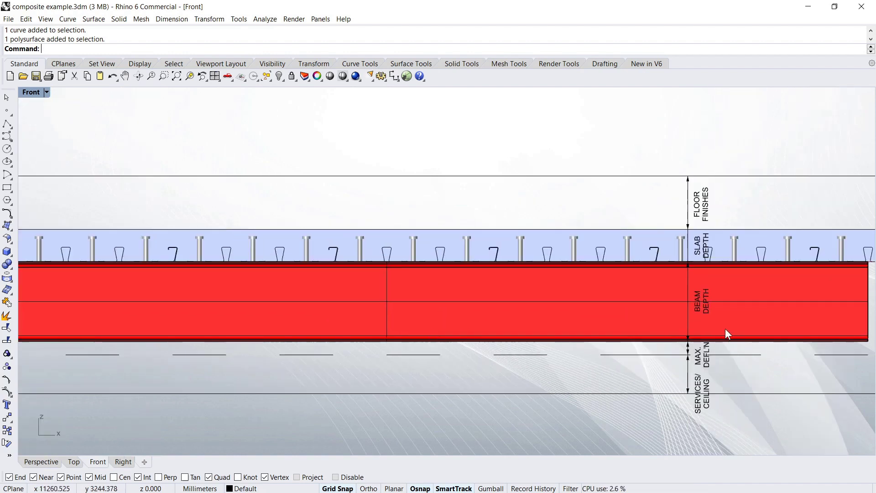
pyautogui.scroll(-1, 734, 336)
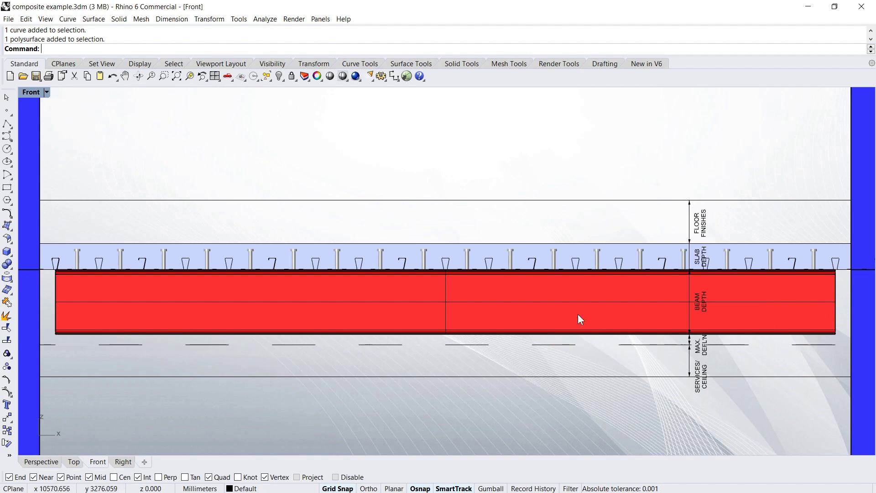
pyautogui.scroll(3, 711, 344)
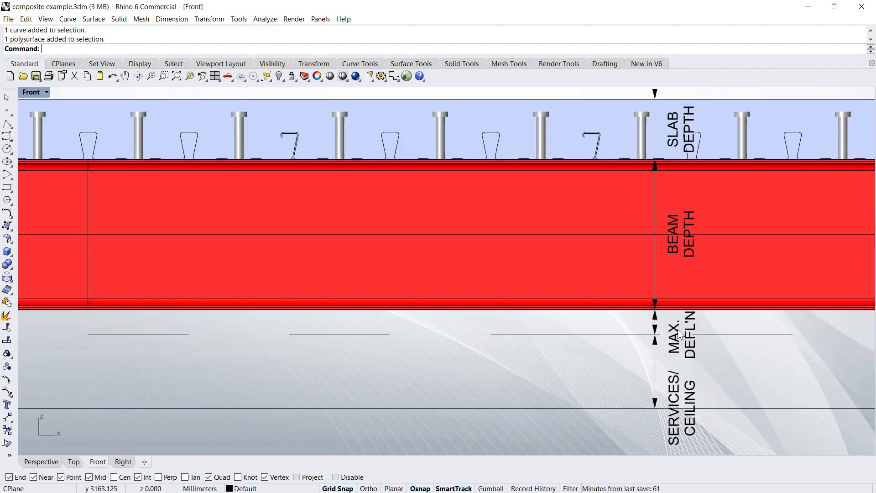
pyautogui.scroll(-3, 688, 336)
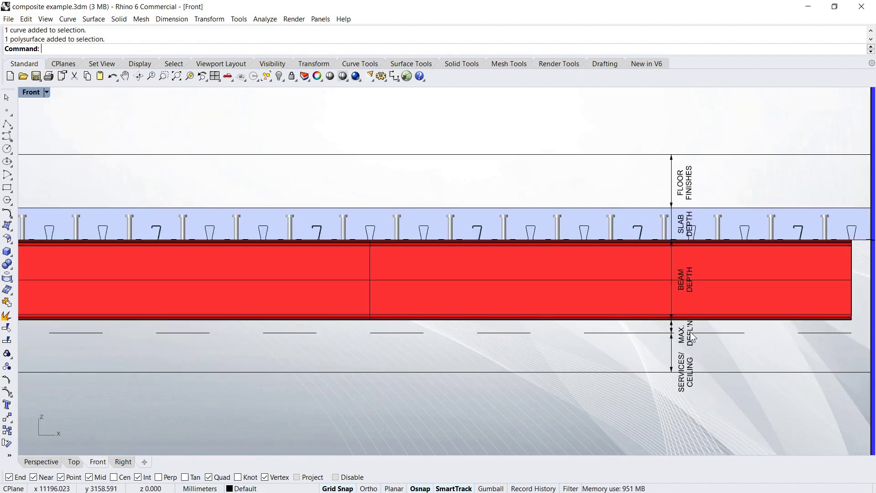
pyautogui.scroll(-1, 723, 283)
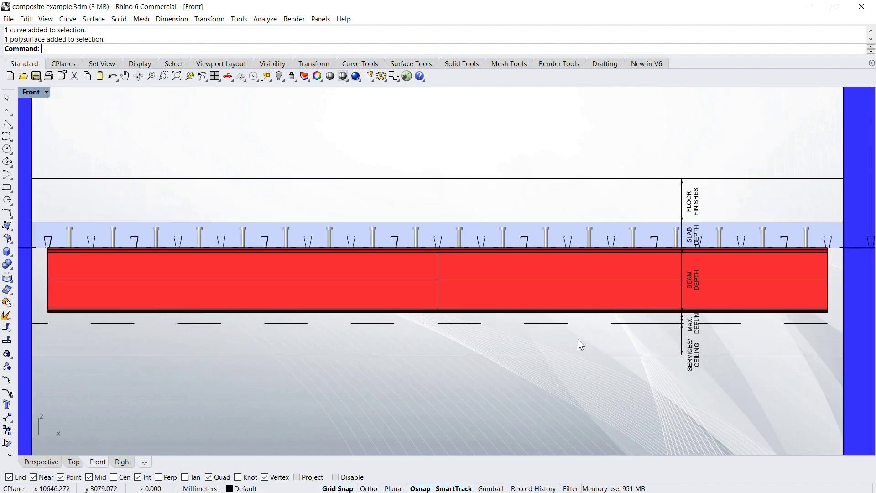
pyautogui.scroll(1, 451, 332)
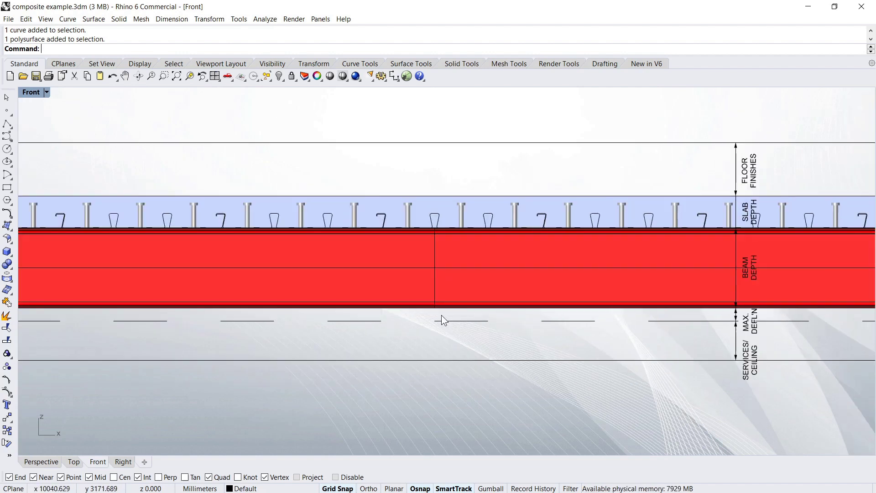
pyautogui.scroll(2, 418, 315)
pyautogui.scroll(2, 433, 310)
pyautogui.scroll(-4, 452, 309)
pyautogui.scroll(-2, 358, 297)
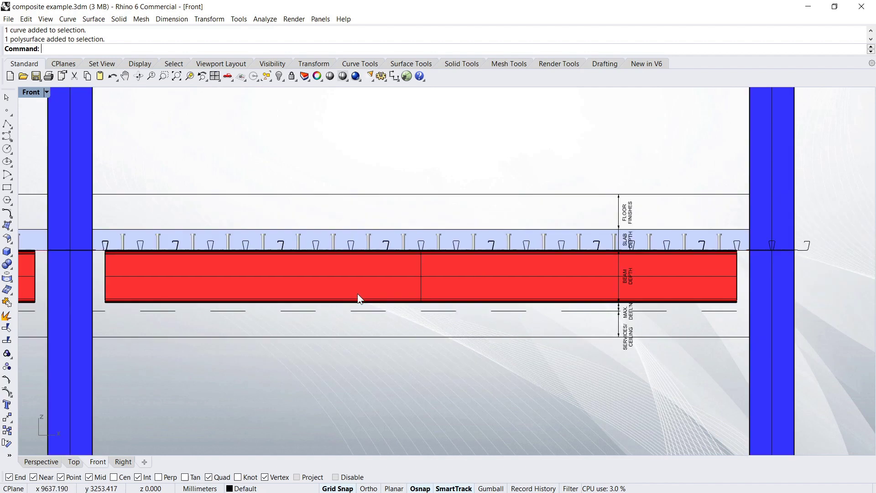
pyautogui.scroll(1, 449, 311)
pyautogui.scroll(1, 371, 292)
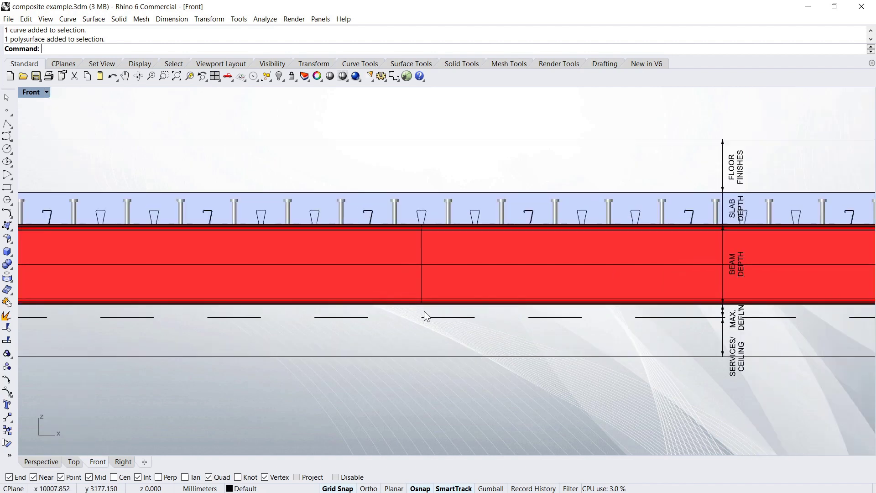
pyautogui.scroll(-2, 461, 316)
pyautogui.scroll(1, 412, 304)
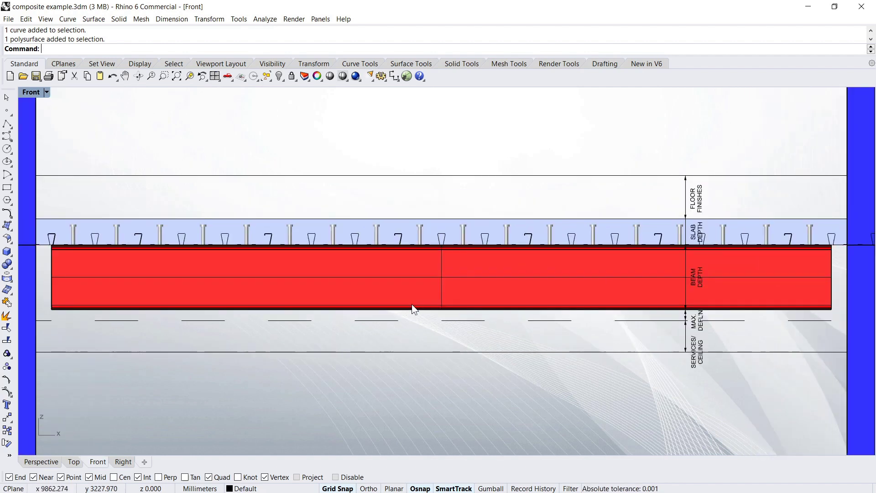
pyautogui.scroll(-1, 450, 315)
pyautogui.scroll(1, 693, 330)
pyautogui.scroll(-2, 351, 309)
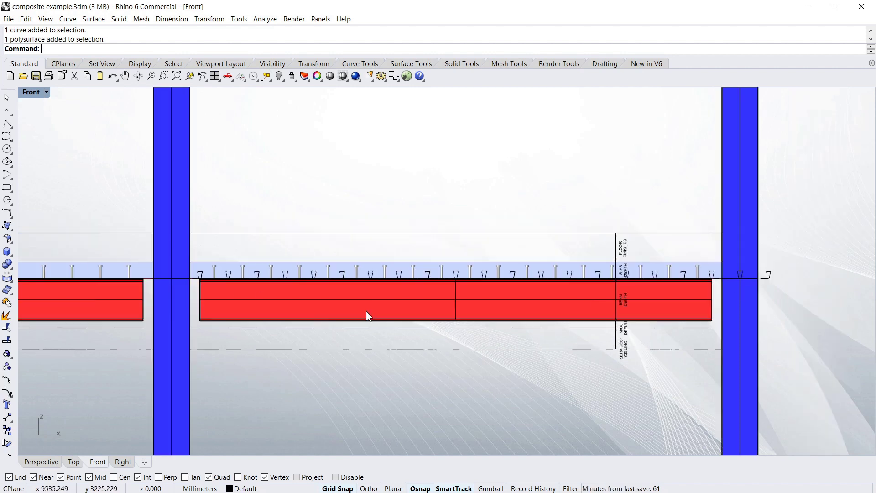
pyautogui.scroll(2, 365, 311)
pyautogui.scroll(1, 823, 360)
pyautogui.scroll(-2, 675, 337)
pyautogui.scroll(2, 504, 325)
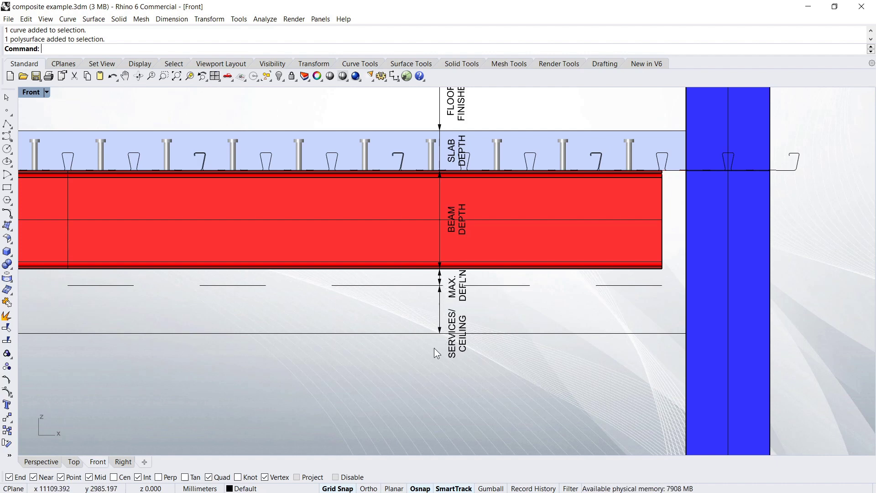
pyautogui.scroll(-3, 585, 348)
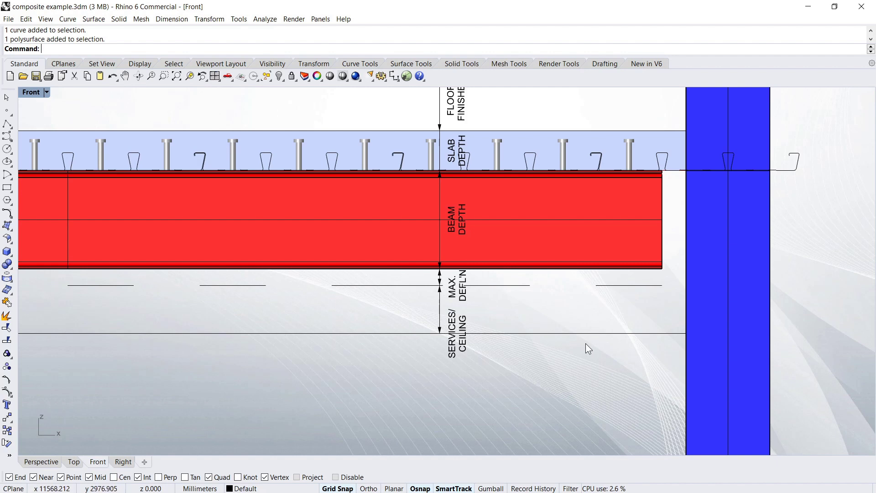
pyautogui.scroll(-3, 510, 327)
pyautogui.scroll(4, 512, 326)
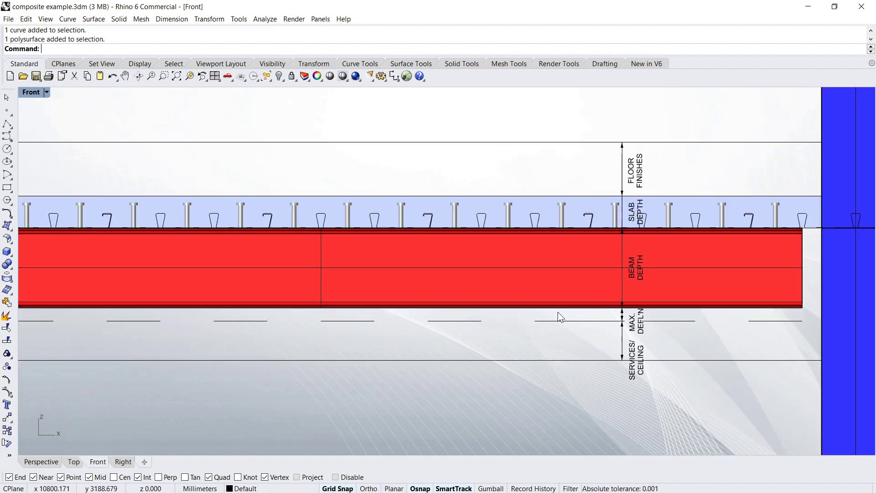
pyautogui.scroll(-1, 580, 311)
pyautogui.scroll(3, 580, 311)
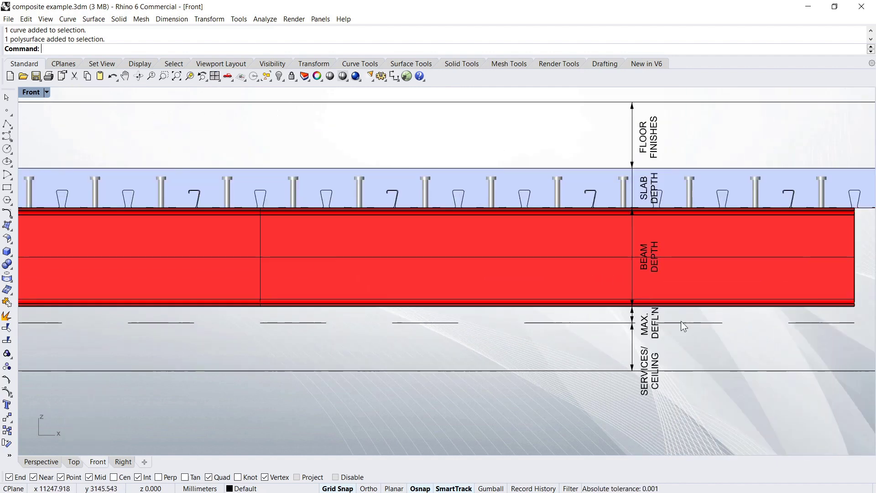
pyautogui.scroll(-1, 350, 276)
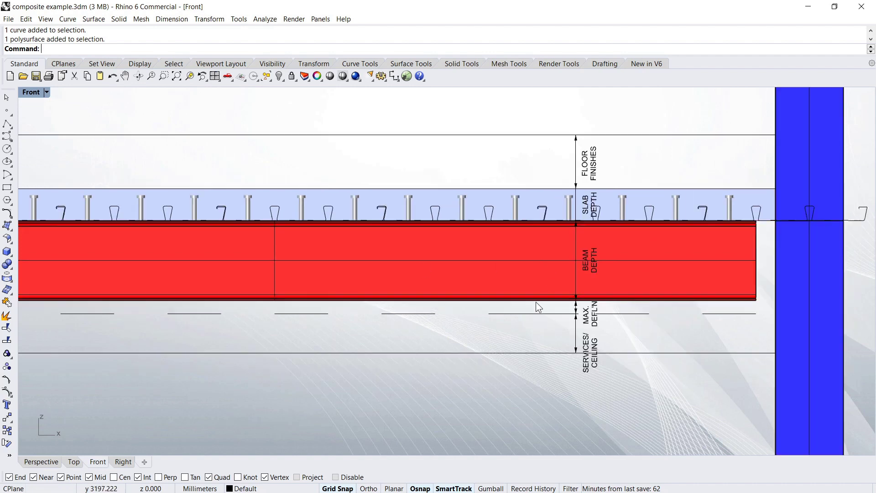
pyautogui.scroll(2, 541, 320)
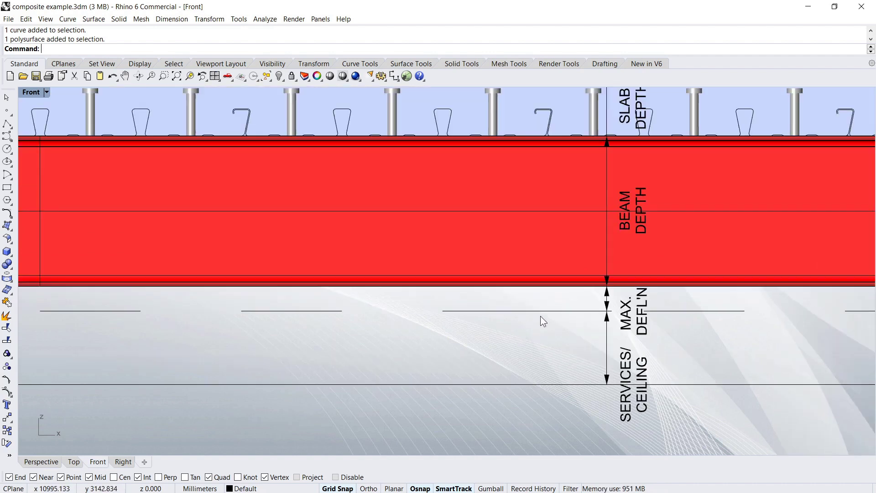
pyautogui.scroll(-1, 464, 236)
pyautogui.scroll(2, 451, 266)
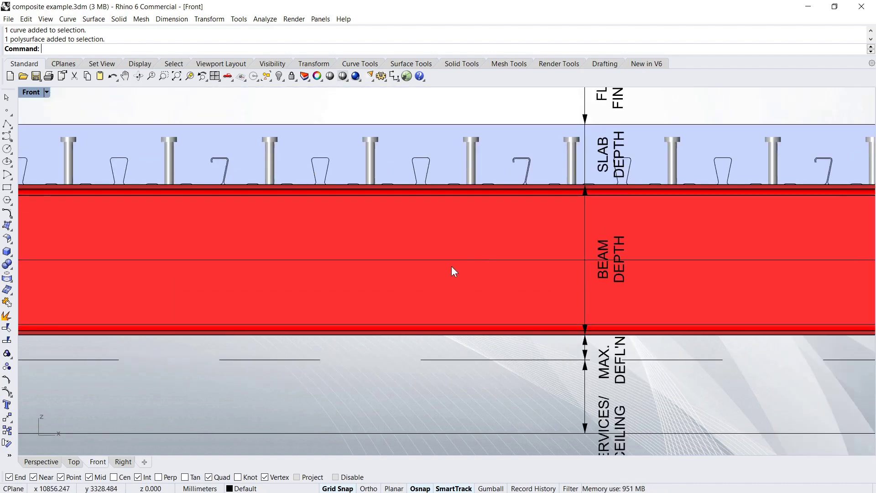
pyautogui.scroll(-2, 403, 254)
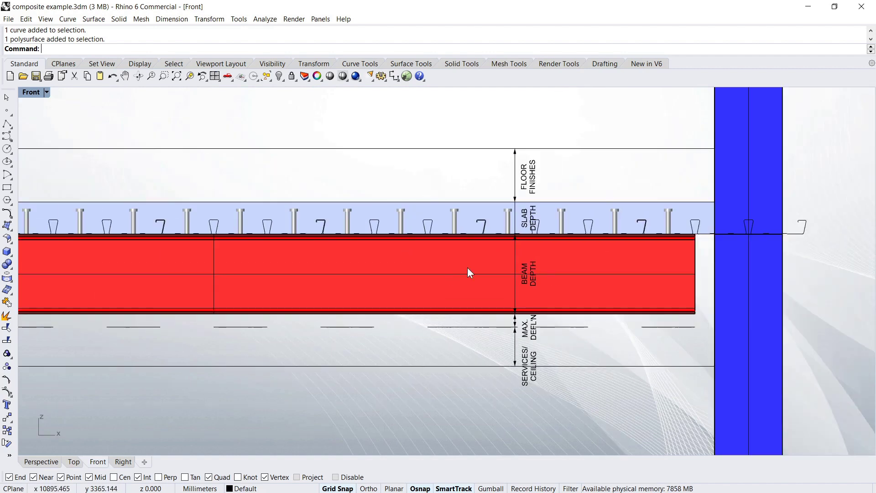
pyautogui.scroll(1, 635, 285)
pyautogui.scroll(-1, 529, 283)
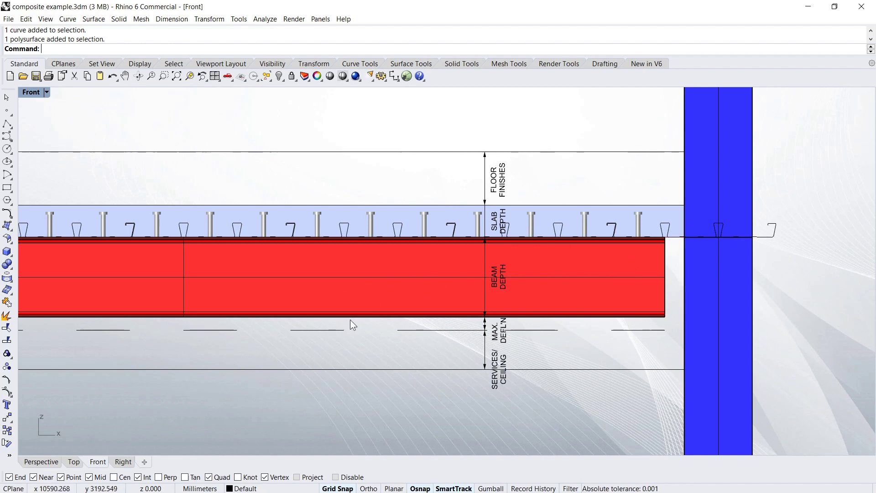
pyautogui.scroll(2, 479, 242)
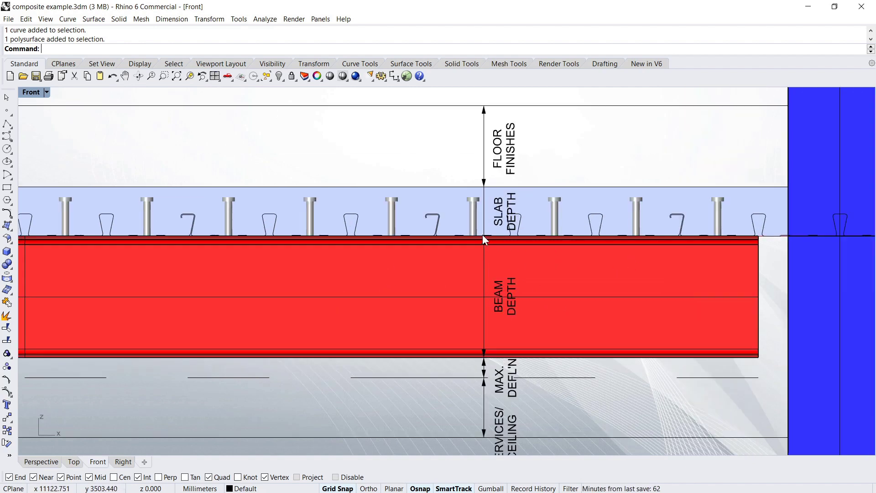
# - Select the new radius-50 web circle as a curve rather than the beam
pyautogui.click(483, 236)
pyautogui.scroll(-2, 485, 384)
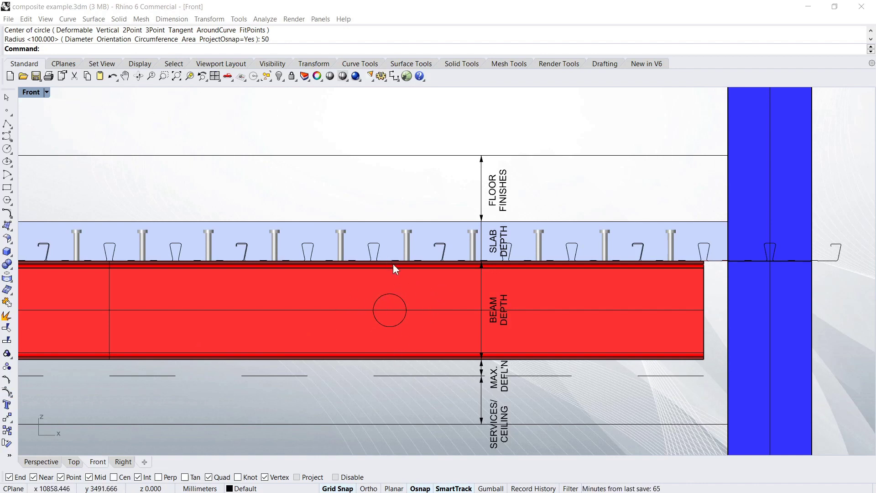
pyautogui.click(393, 294)
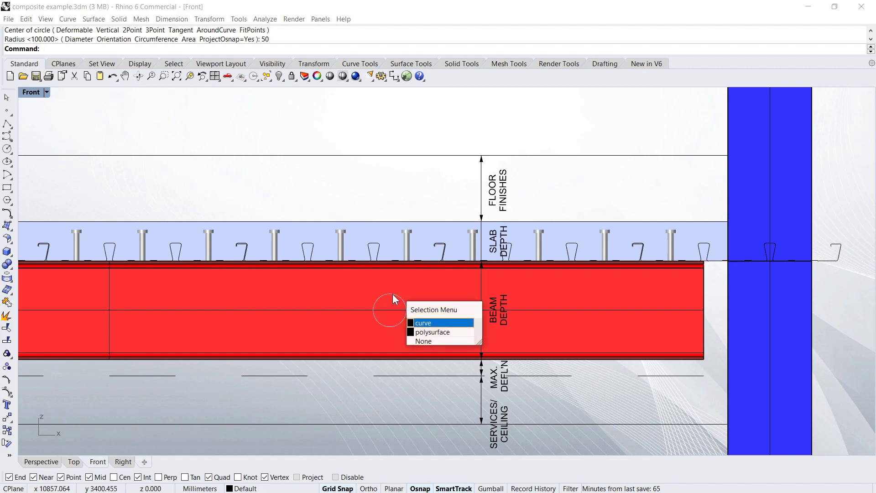
pyautogui.click(432, 324)
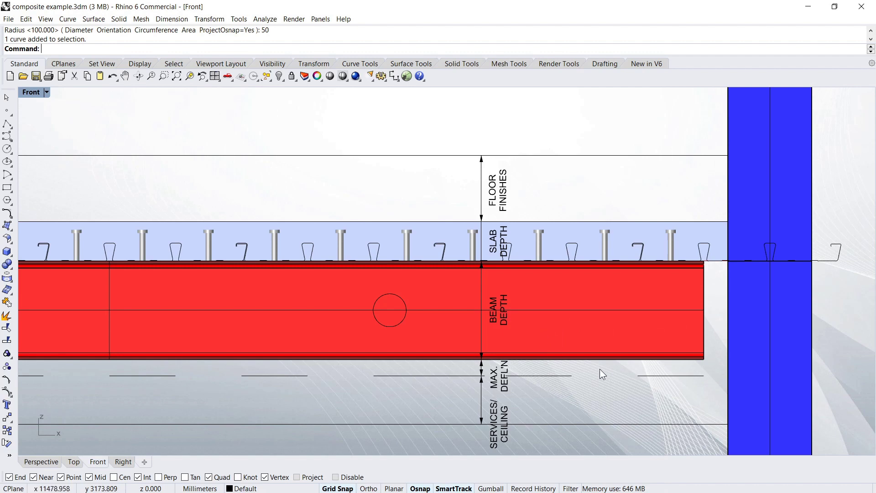
# - Draw a Rect from the red beam's bottom-right corner up-left to outline the lower-web end notch
pyautogui.write('Rectangle')
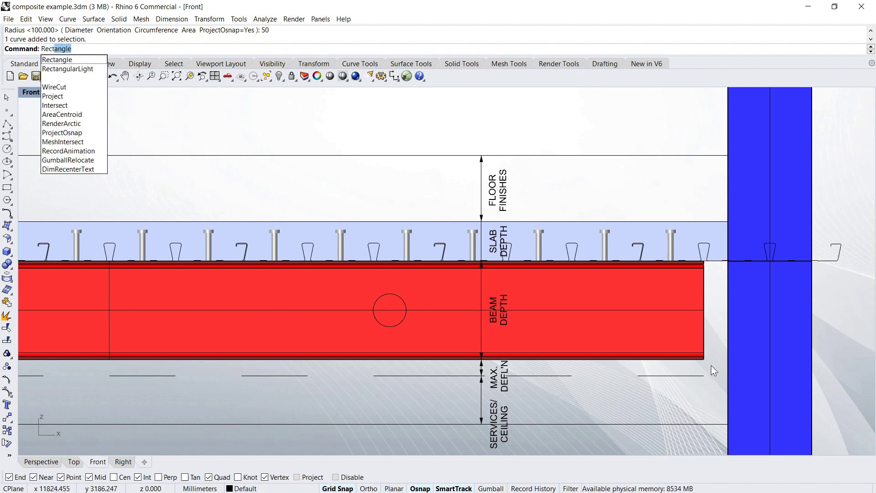
pyautogui.press('Return')
pyautogui.click(704, 358)
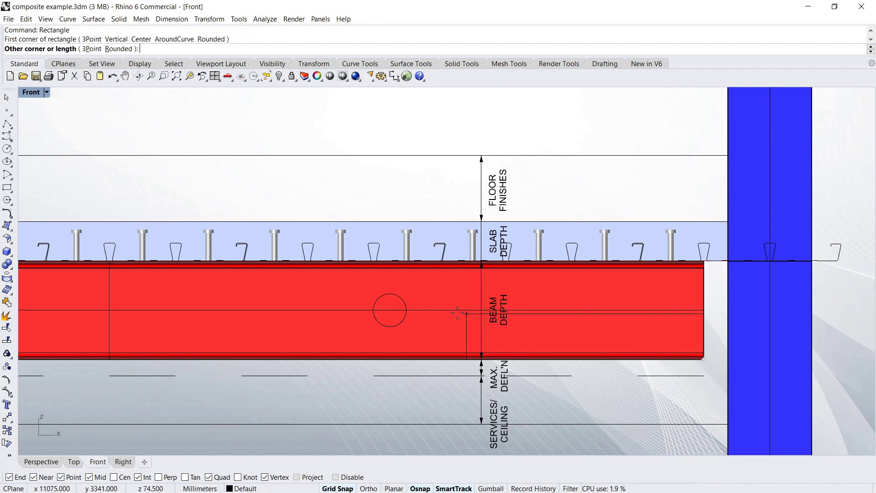
pyautogui.click(530, 323)
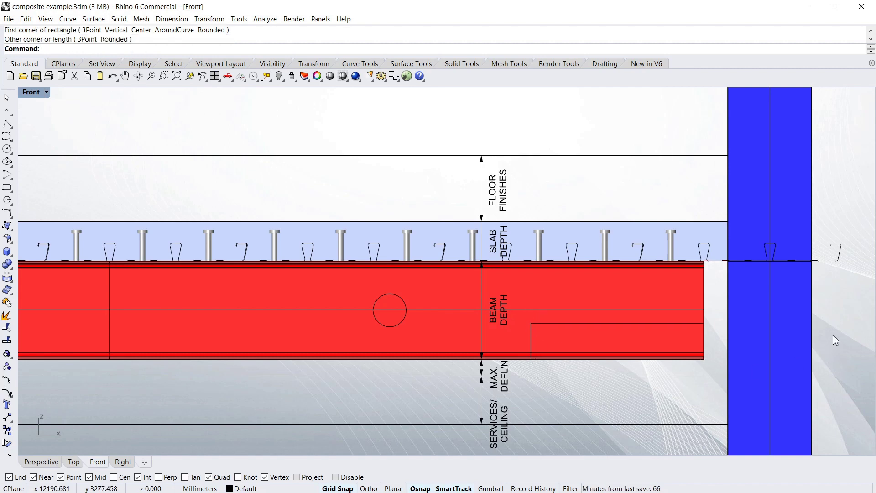